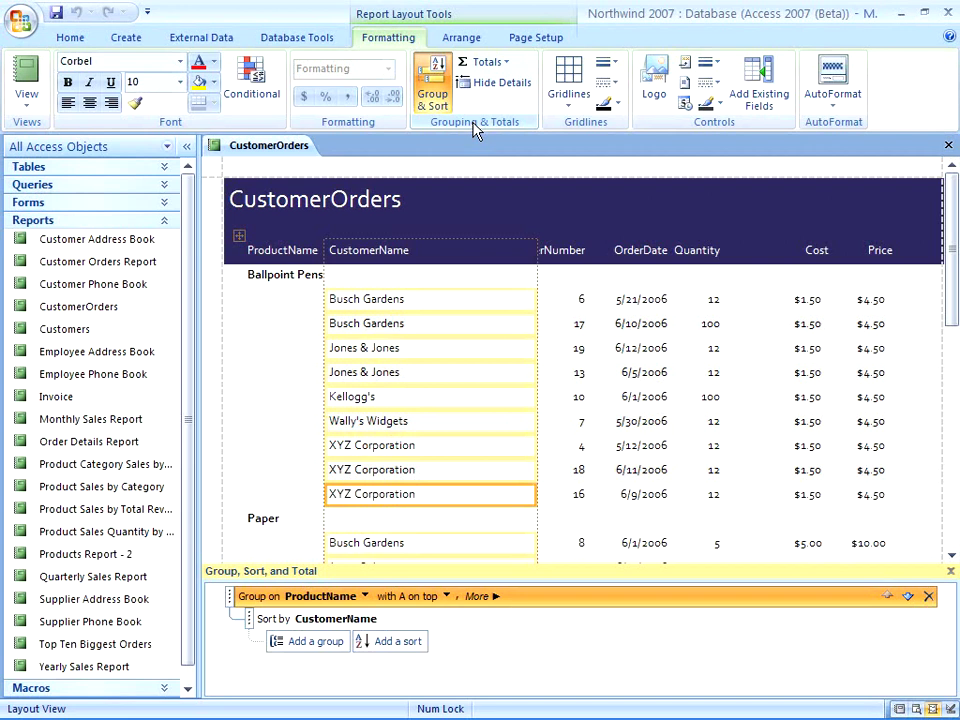
- Close the CustomerOrders report and start the Report Wizard from the Create ribbon
{"action": "left_click", "coordinate": [948, 145]}
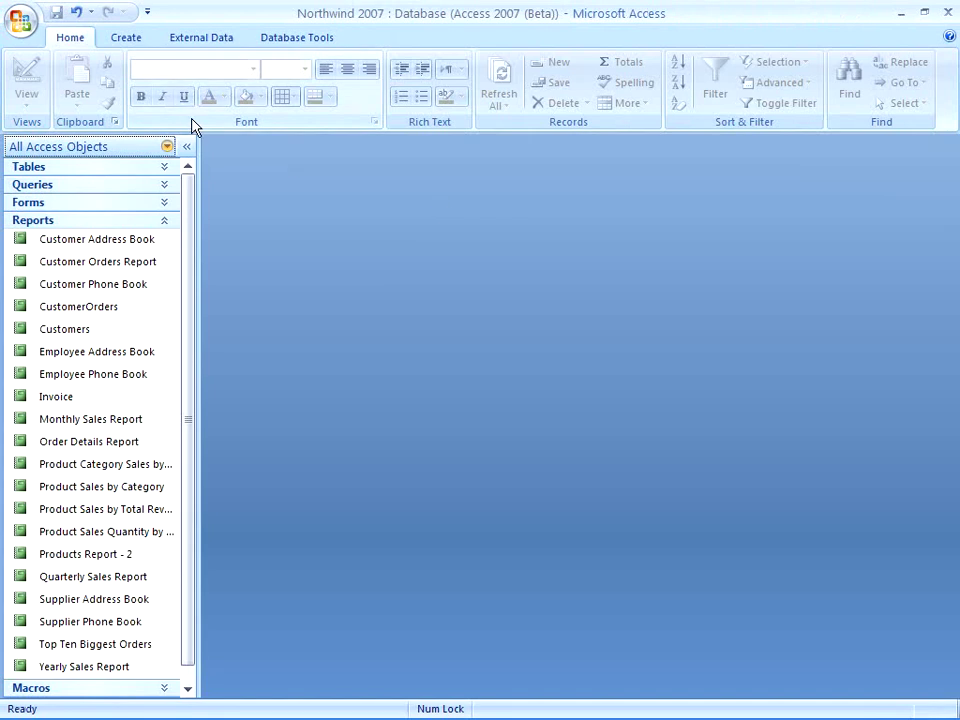
{"action": "left_click", "coordinate": [136, 44]}
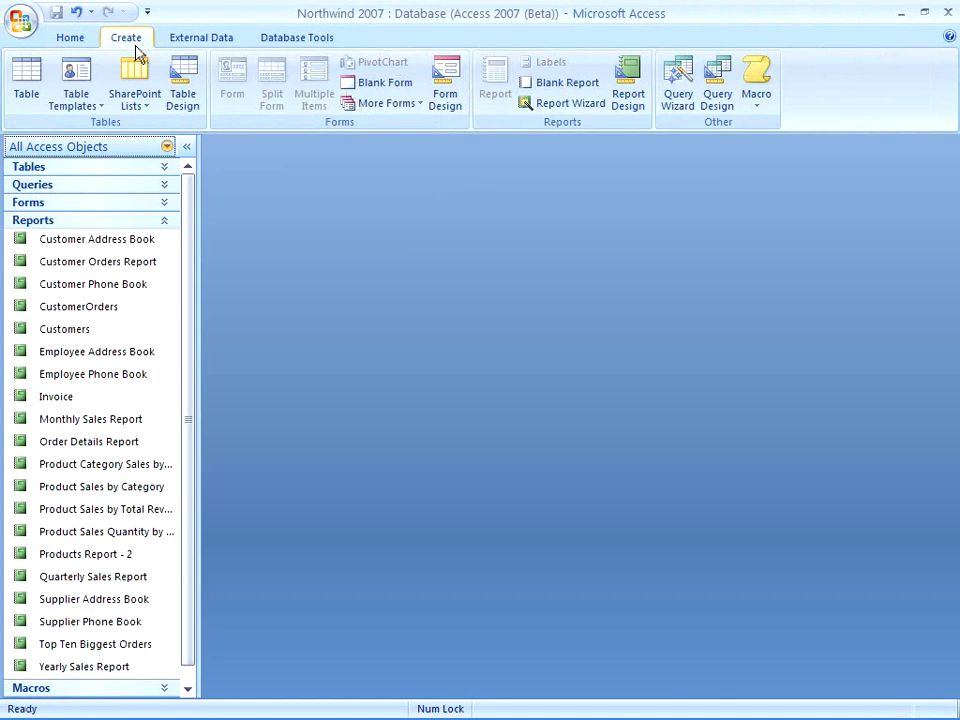
{"action": "left_click", "coordinate": [583, 106]}
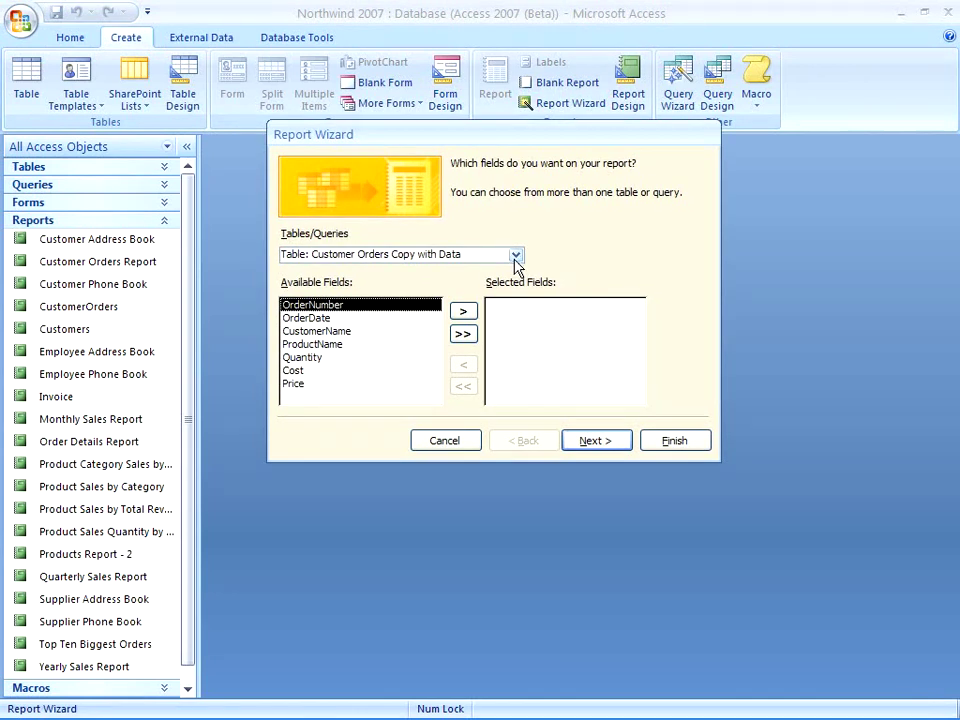
- Use Table: CustomerOrders as the source and select every field except OrderNumber
{"action": "left_click", "coordinate": [516, 255]}
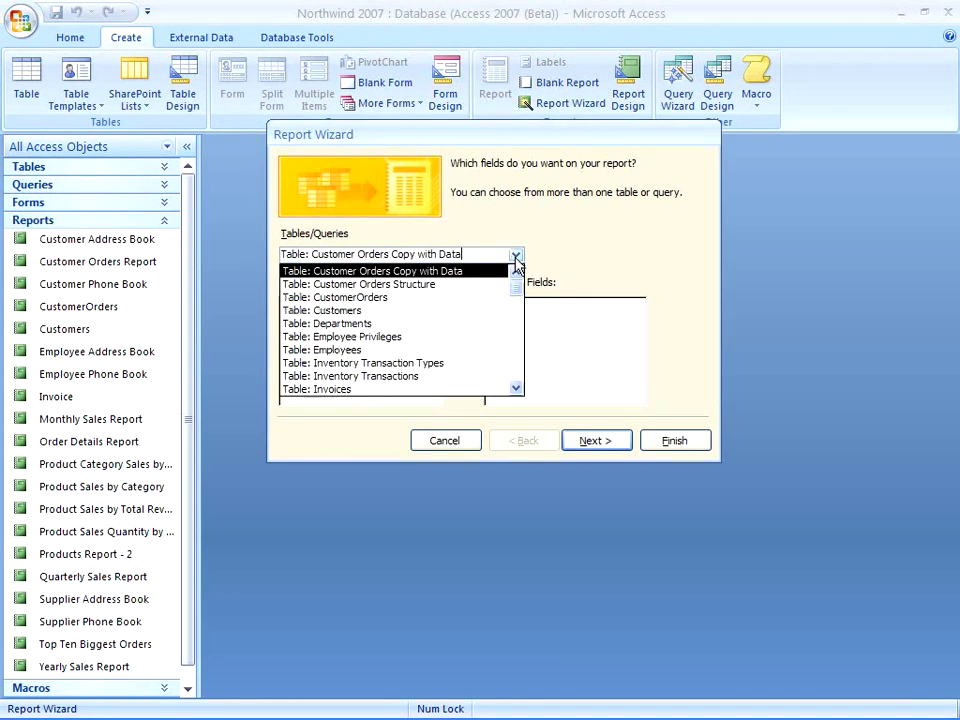
{"action": "left_click", "coordinate": [384, 297]}
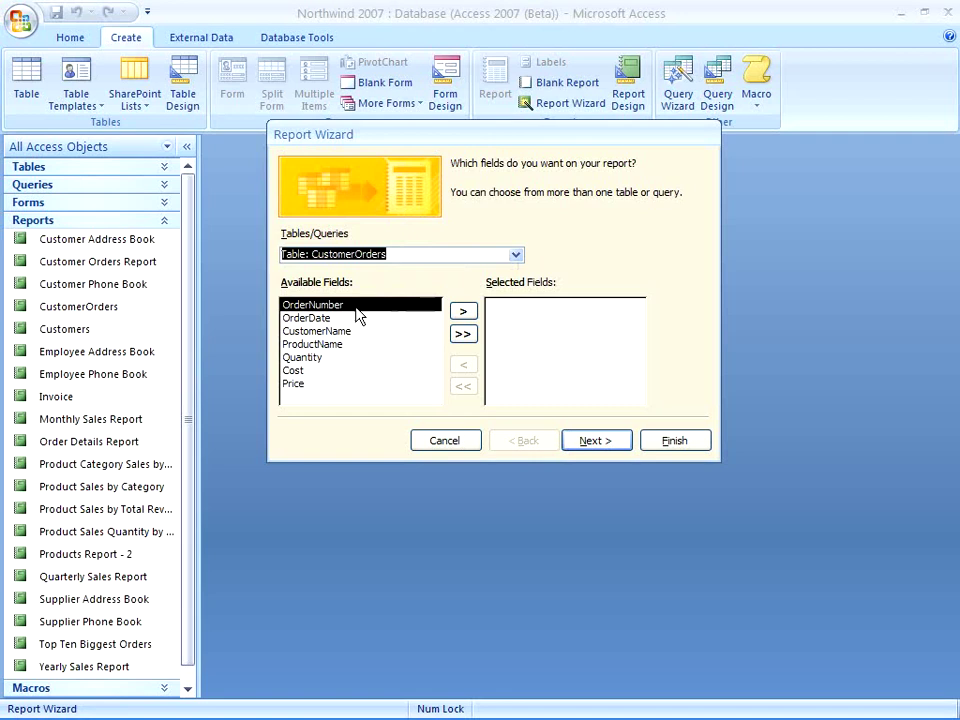
{"action": "left_click", "coordinate": [463, 336]}
{"action": "left_click", "coordinate": [512, 305]}
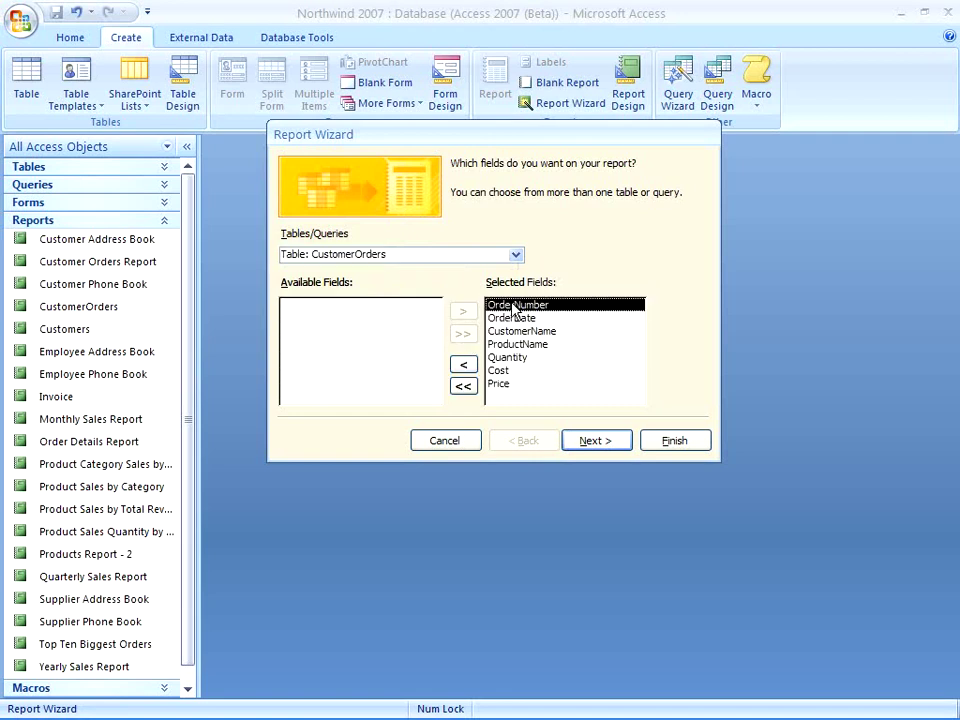
{"action": "left_click", "coordinate": [463, 364]}
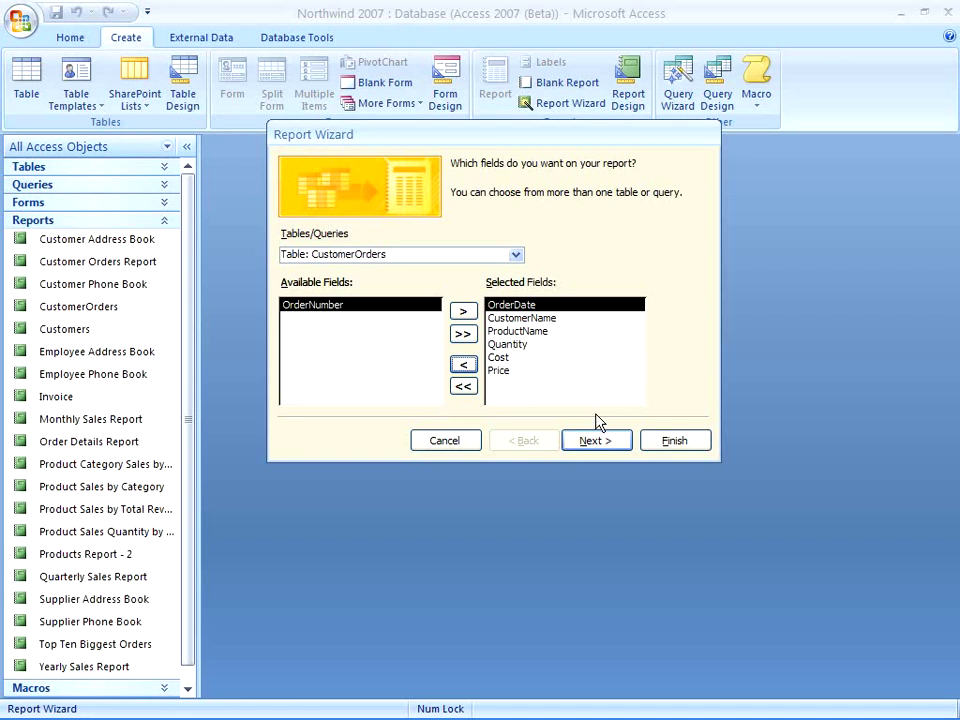
- Add ProductName as the report's grouping level
{"action": "left_click", "coordinate": [596, 440]}
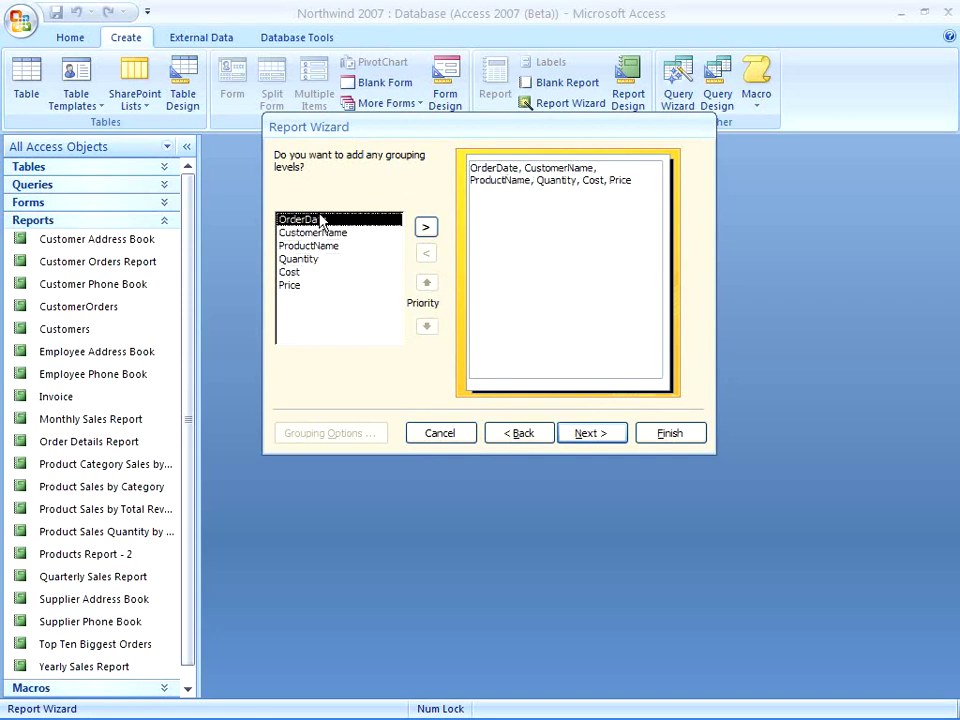
{"action": "left_click", "coordinate": [303, 246]}
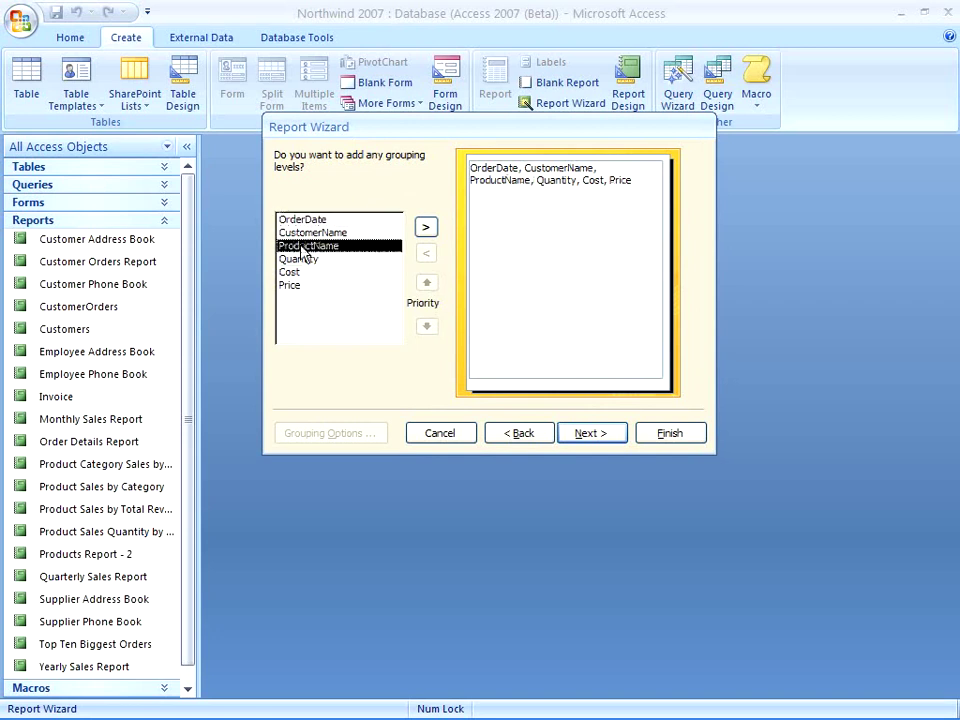
{"action": "left_click", "coordinate": [426, 230]}
{"action": "left_click_drag", "start_coordinate": [443, 137], "coordinate": [444, 147]}
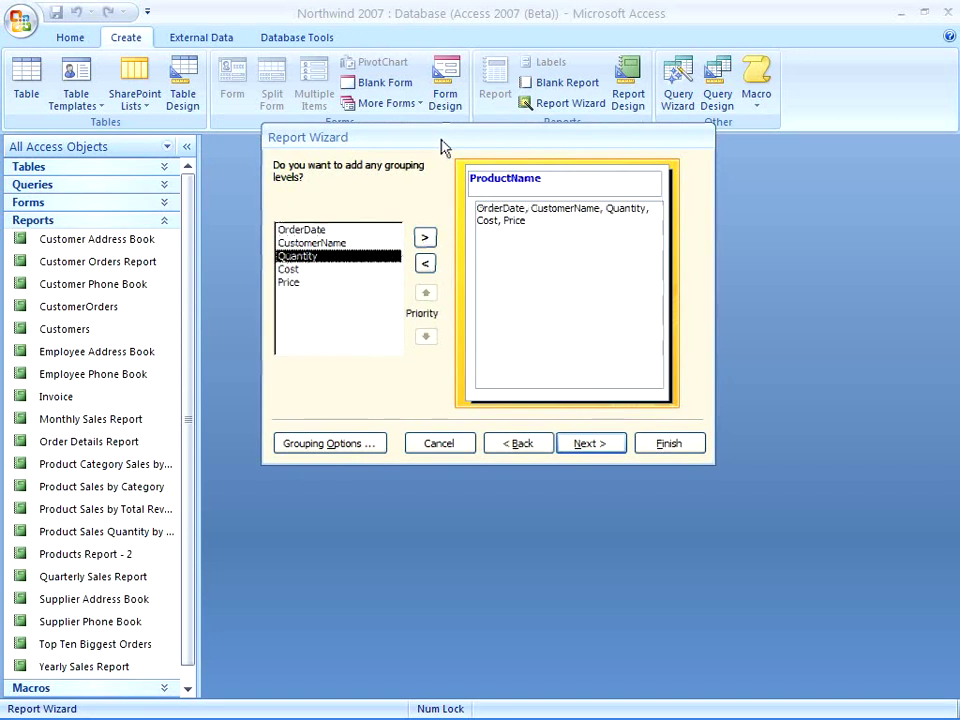
- Leave the ProductName grouping interval at Normal in Grouping Options
{"action": "left_click", "coordinate": [362, 449]}
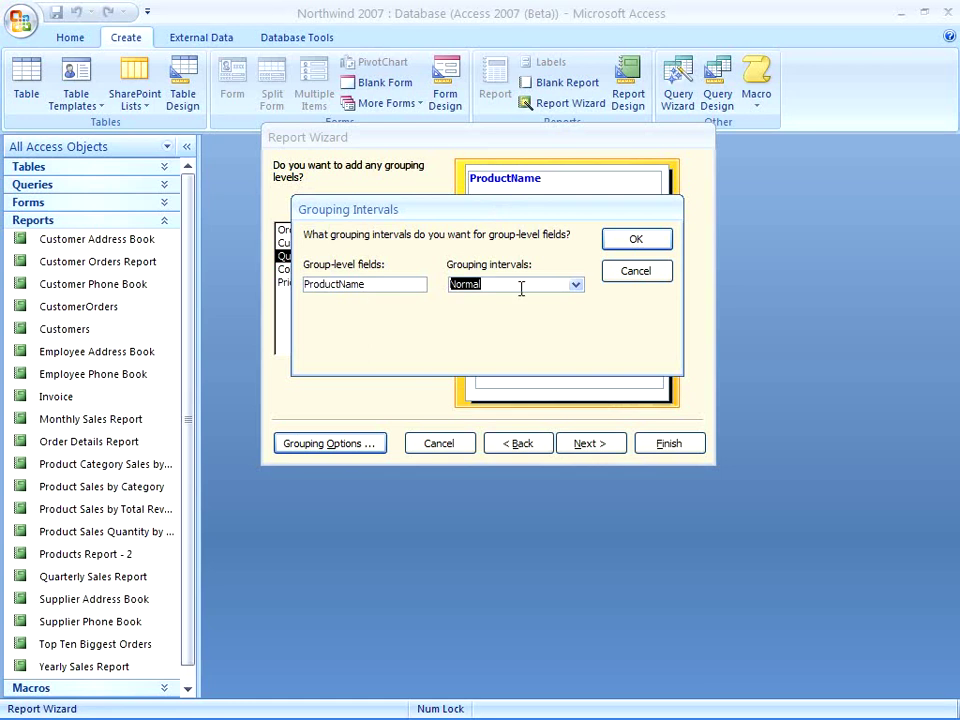
{"action": "left_click", "coordinate": [575, 285]}
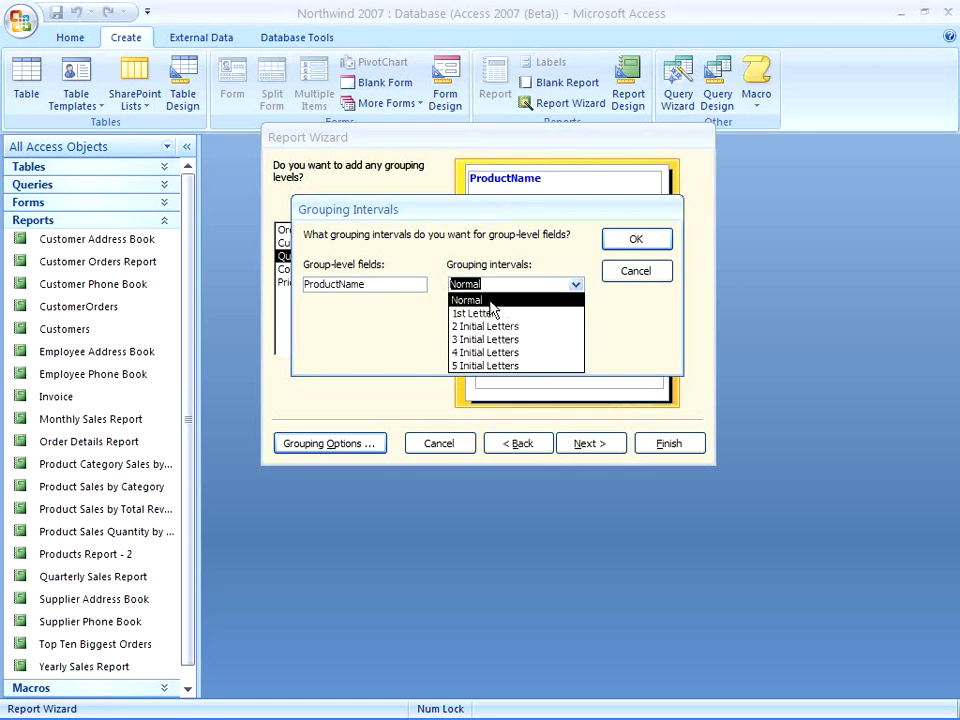
{"action": "left_click_drag", "start_coordinate": [392, 210], "coordinate": [399, 251]}
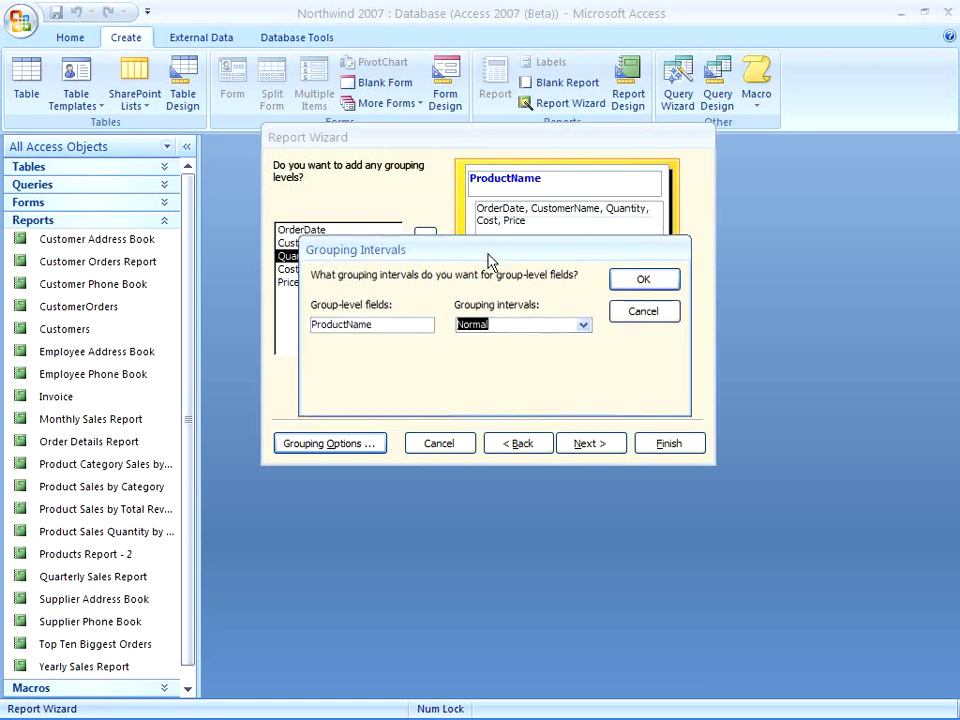
{"action": "left_click", "coordinate": [583, 326]}
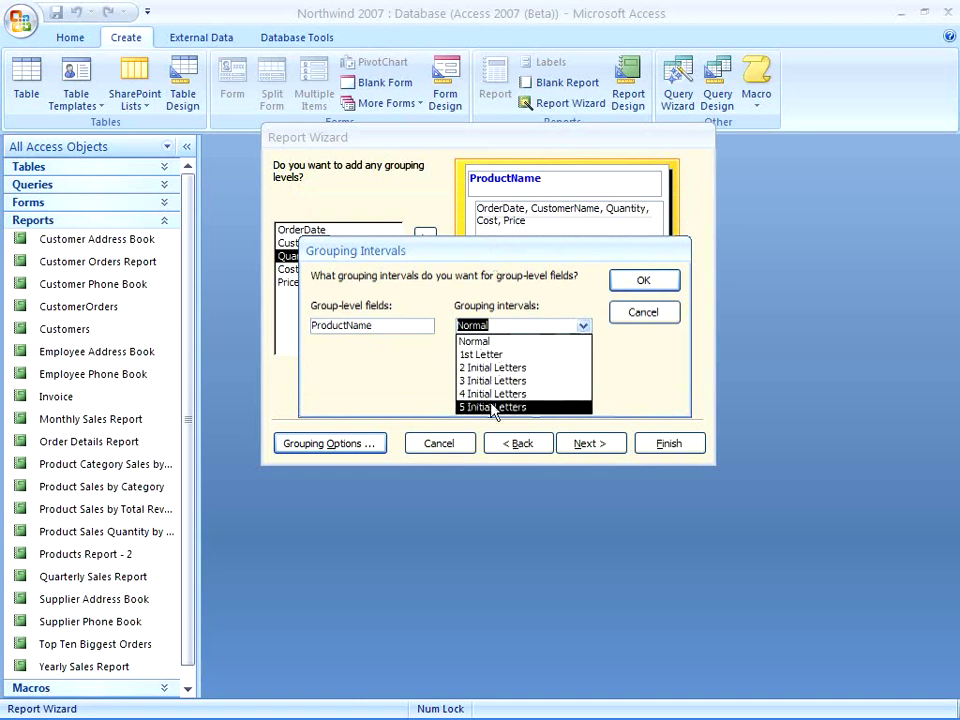
{"action": "left_click", "coordinate": [481, 342]}
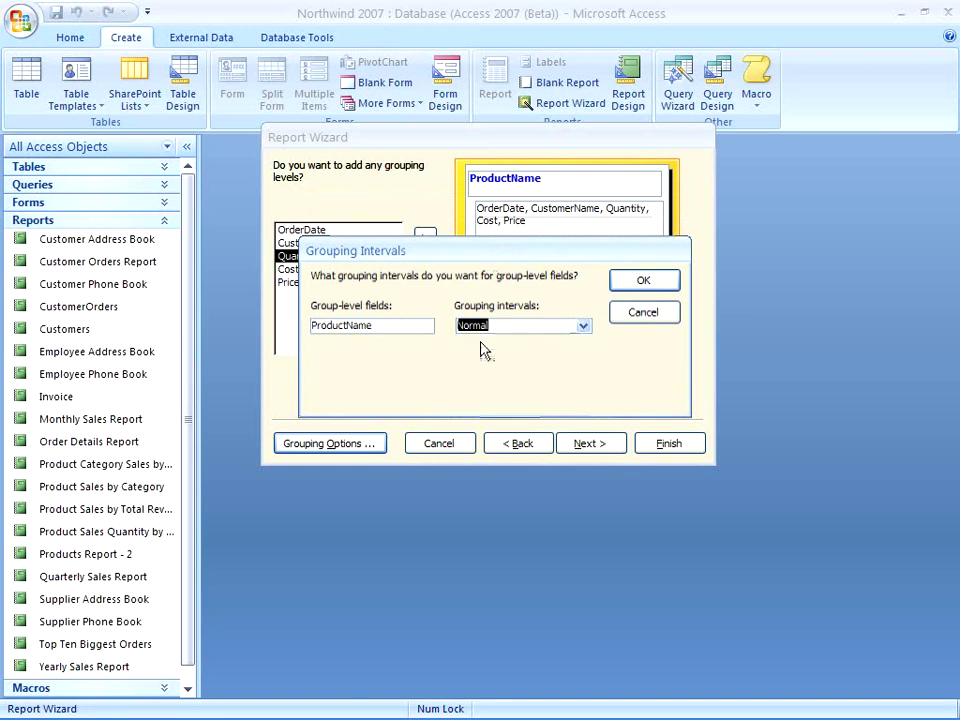
{"action": "left_click", "coordinate": [644, 281]}
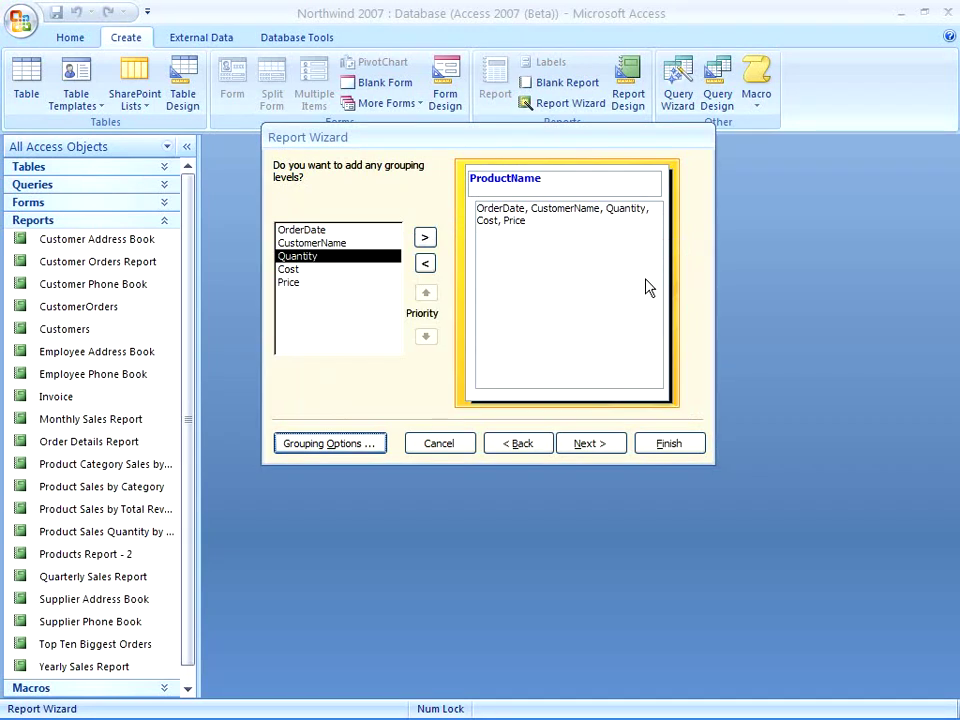
- Sort the detail records by CustomerName in ascending order
{"action": "left_click", "coordinate": [601, 443]}
{"action": "left_click", "coordinate": [606, 229]}
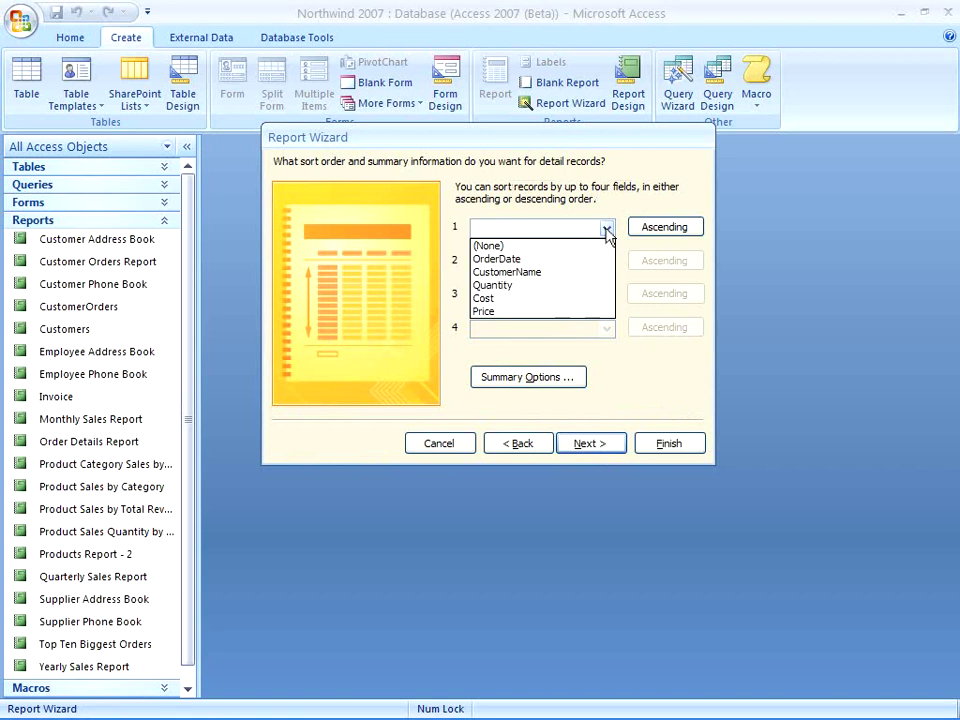
{"action": "left_click", "coordinate": [516, 272]}
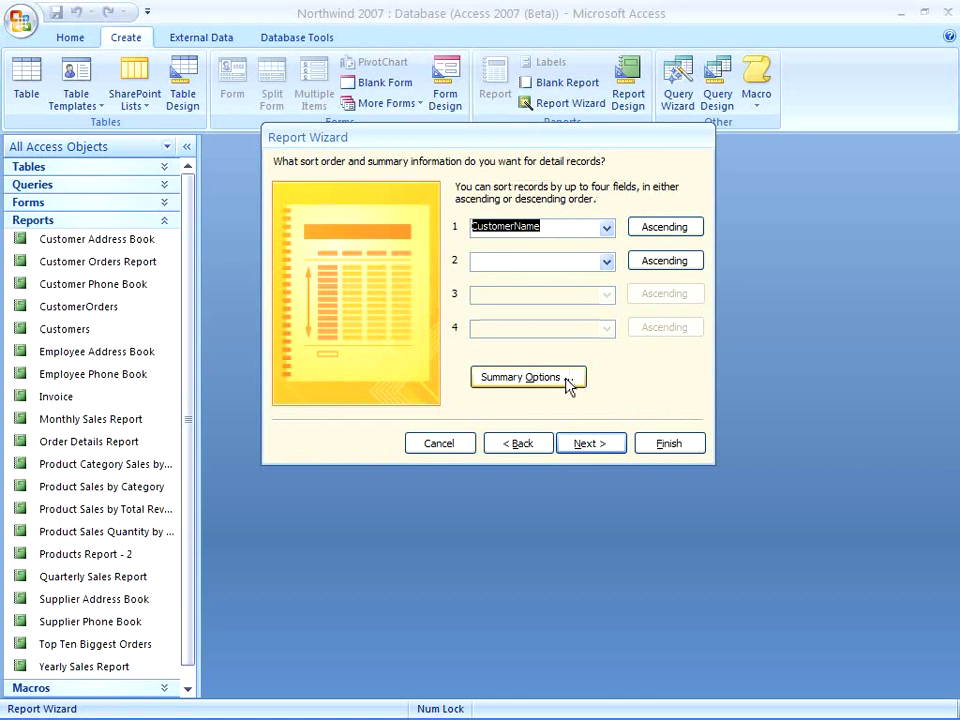
- In Summary Options, average Quantity and Cost and sum Price
{"action": "left_click", "coordinate": [567, 380]}
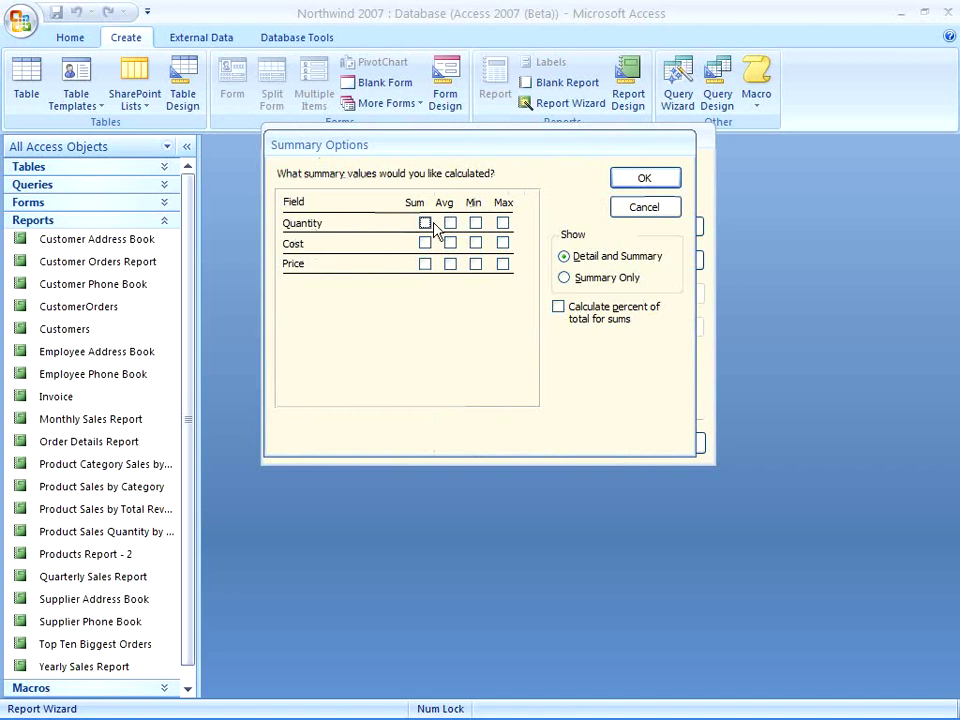
{"action": "left_click", "coordinate": [450, 224]}
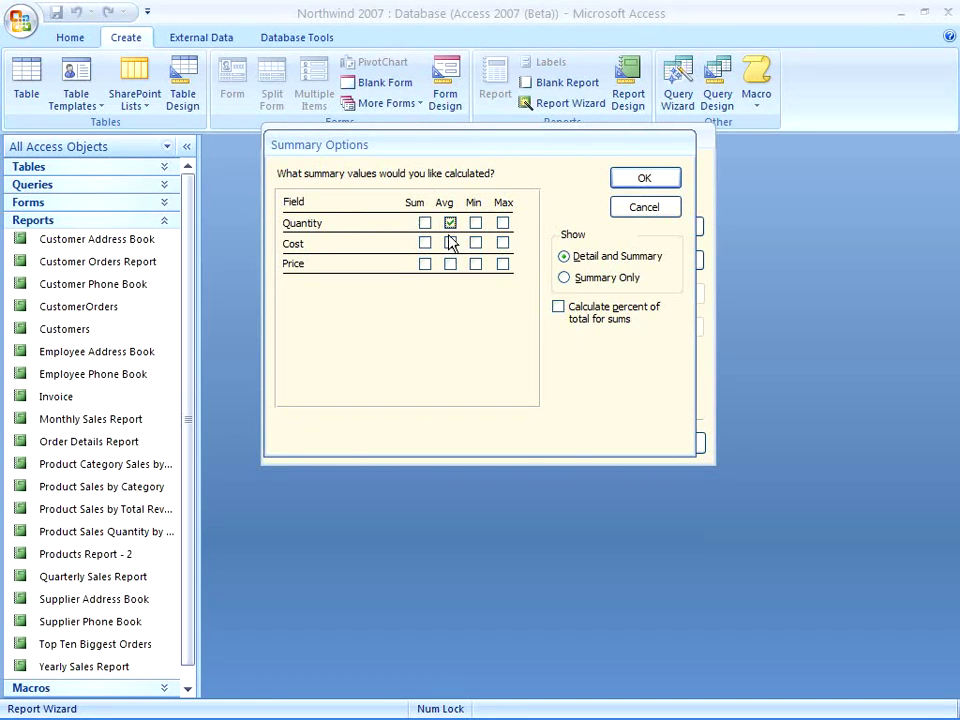
{"action": "left_click", "coordinate": [450, 244]}
{"action": "left_click", "coordinate": [425, 264]}
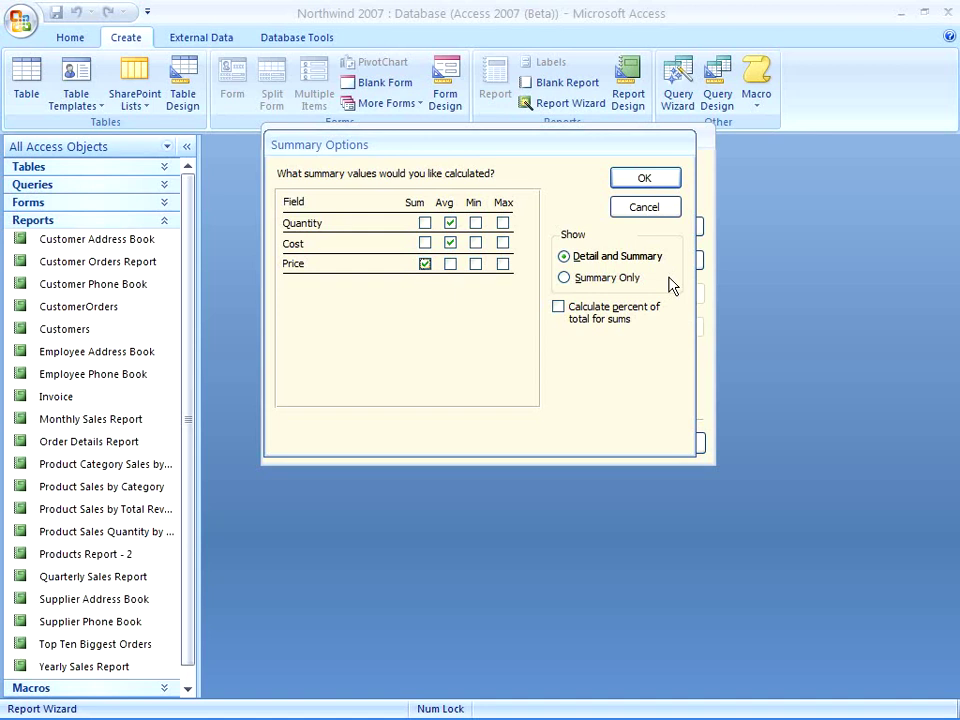
{"action": "left_click", "coordinate": [668, 187]}
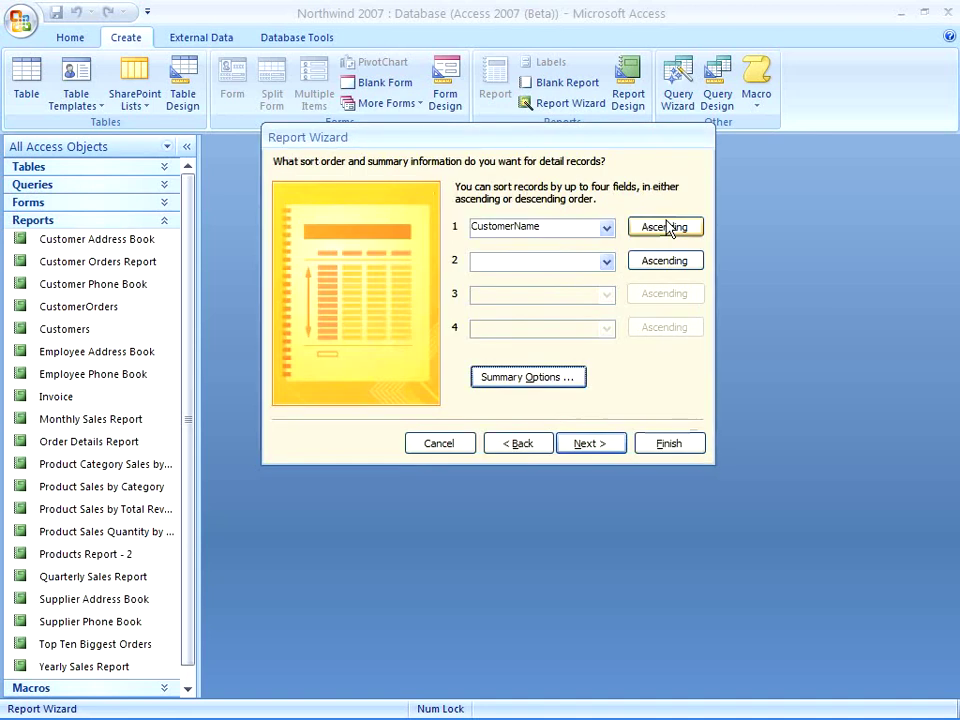
- Accept the stepped layout and the Module style
{"action": "left_click", "coordinate": [606, 445]}
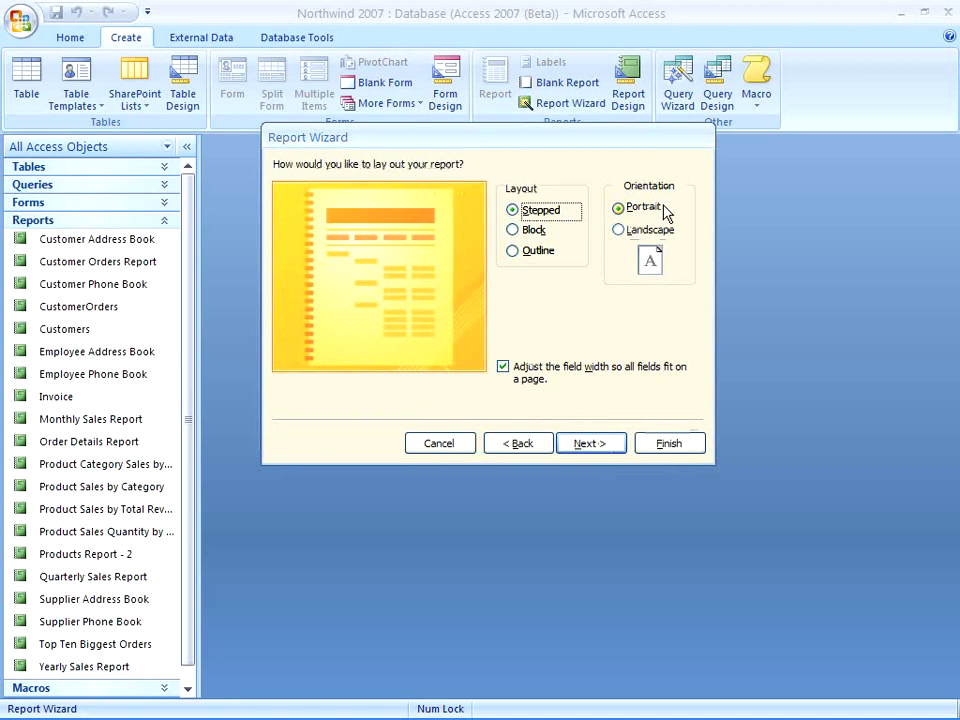
{"action": "left_click", "coordinate": [590, 443]}
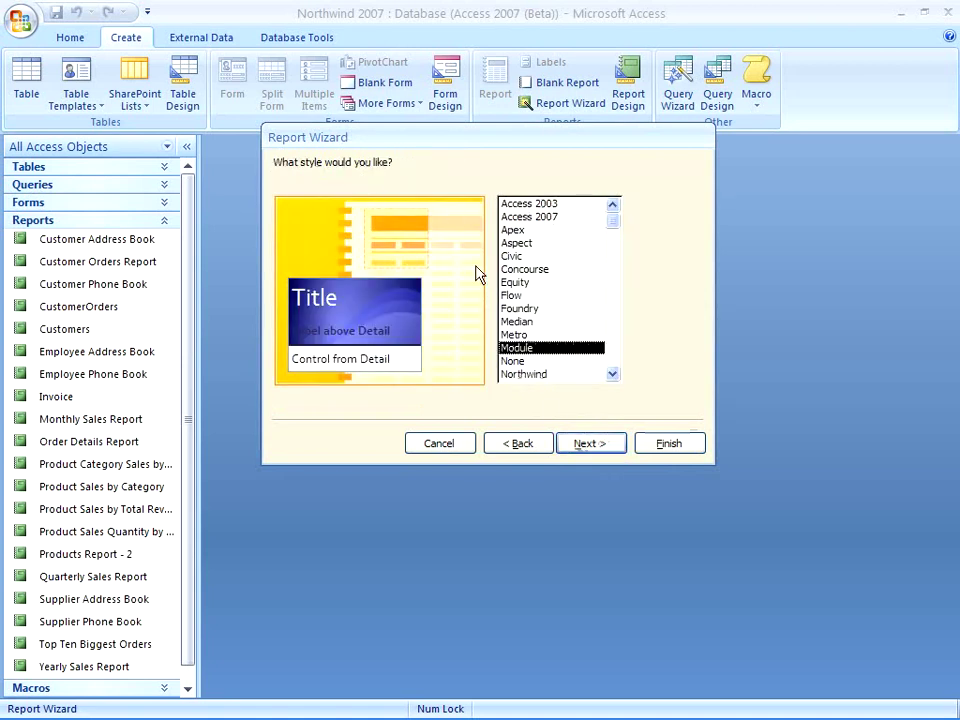
{"action": "left_click", "coordinate": [590, 443]}
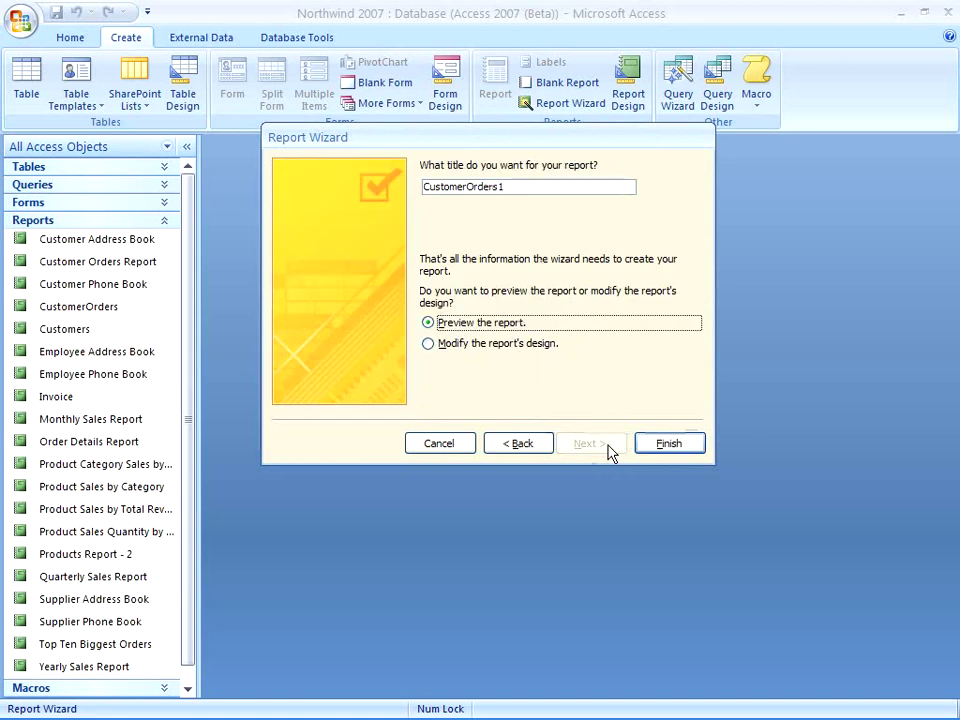
- Title the report MyCustomerOrdersReport and finish the wizard
{"action": "left_click", "coordinate": [511, 186]}
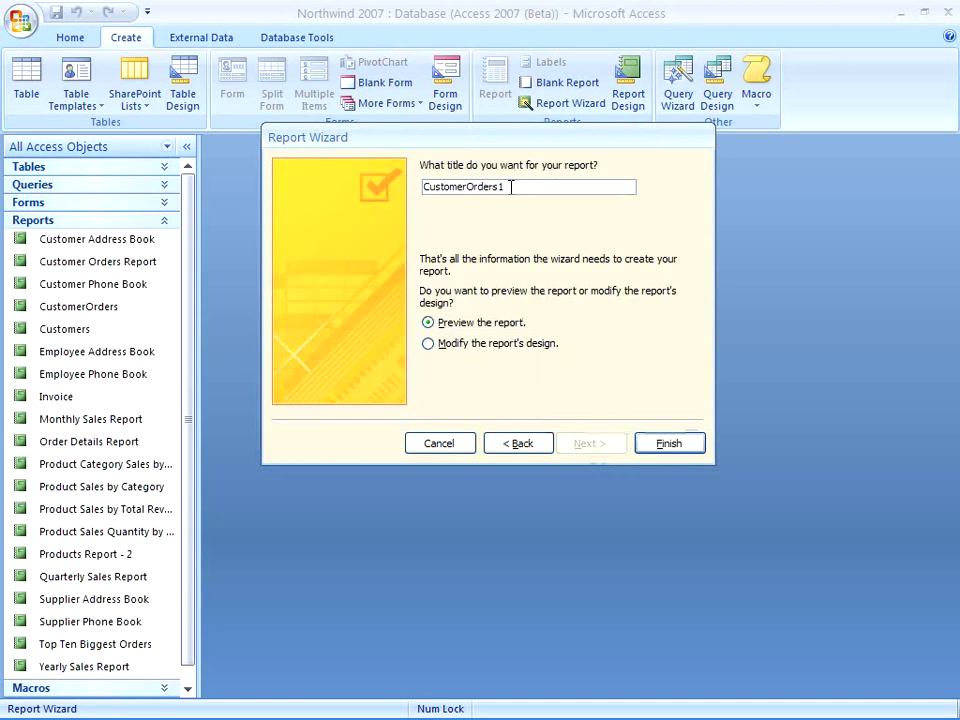
{"action": "double_click", "coordinate": [506, 186]}
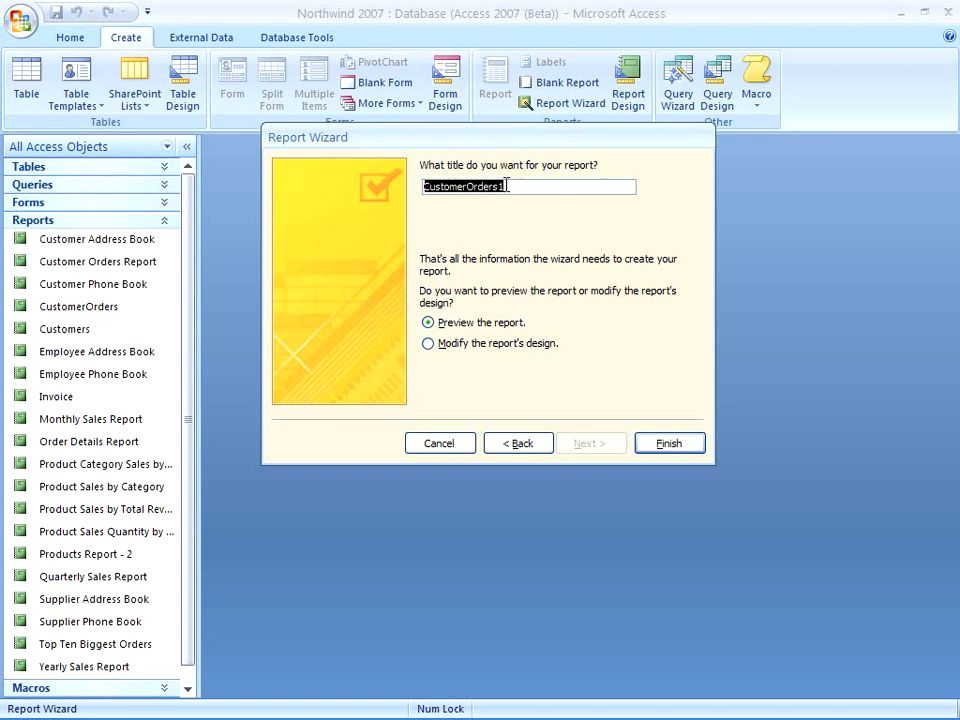
{"action": "type", "text": "My"}
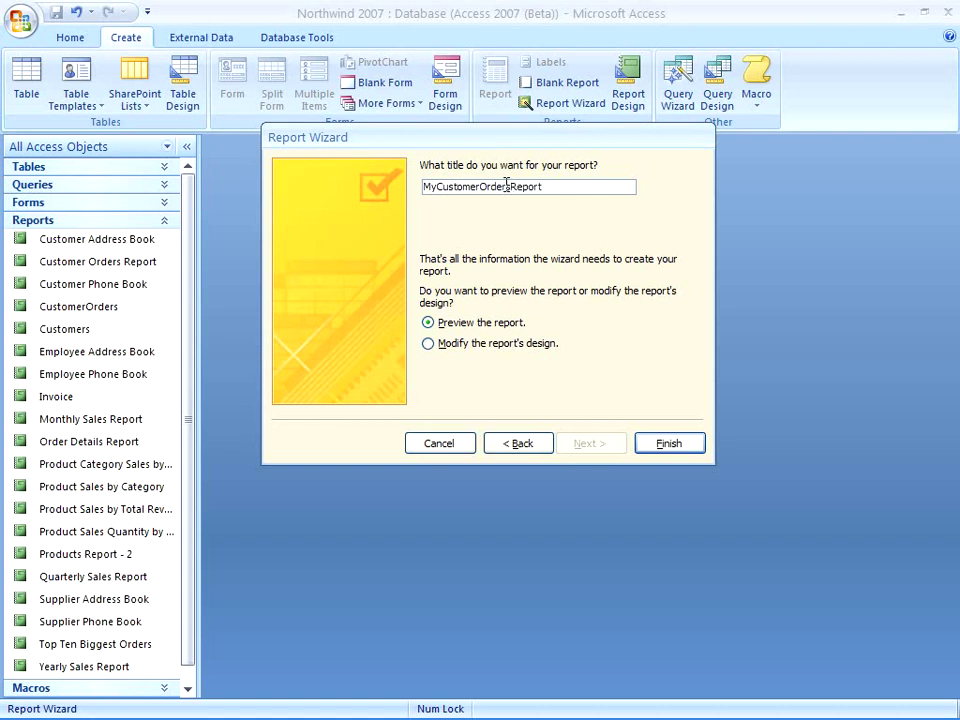
{"action": "left_click", "coordinate": [661, 444]}
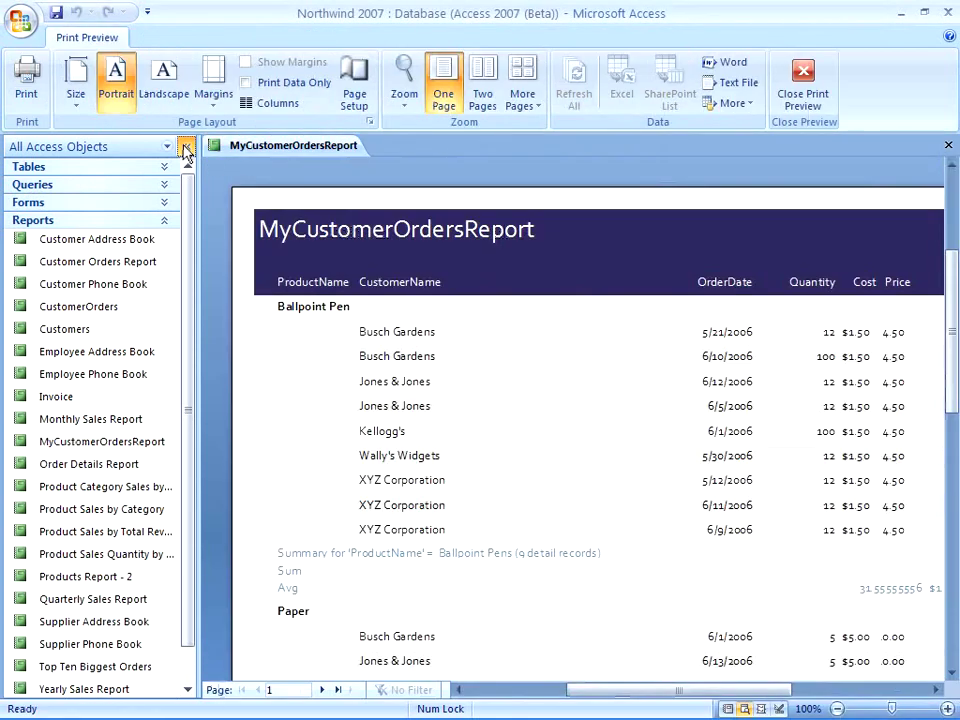
- Collapse the Navigation Pane, scroll the preview, then view page 2 and return to page 1
{"action": "left_click", "coordinate": [186, 146]}
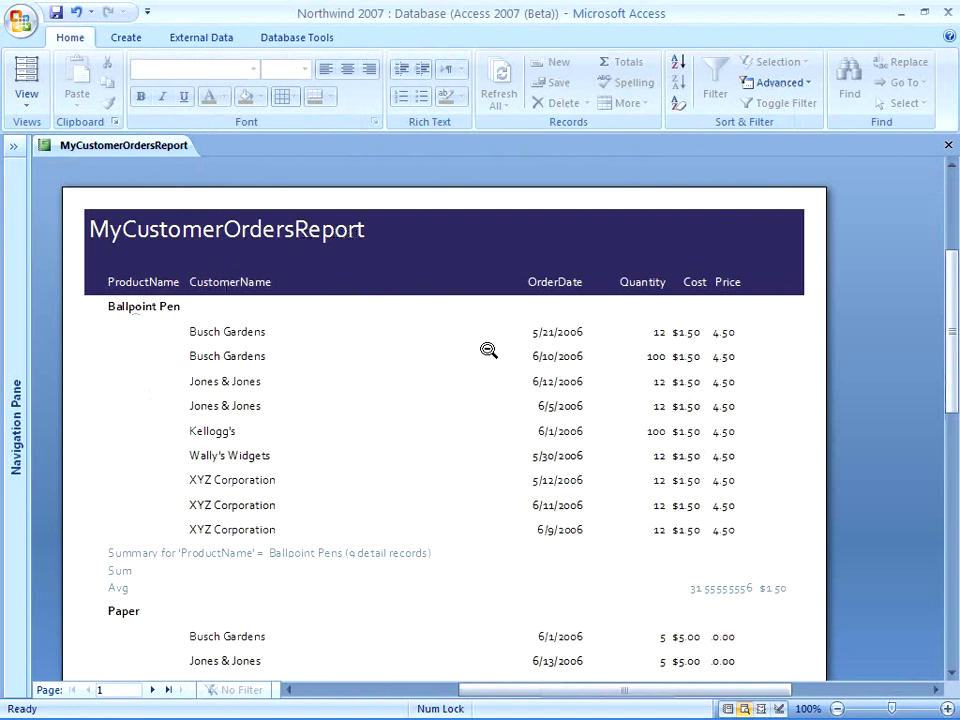
{"action": "left_click_drag", "start_coordinate": [948, 326], "coordinate": [928, 386]}
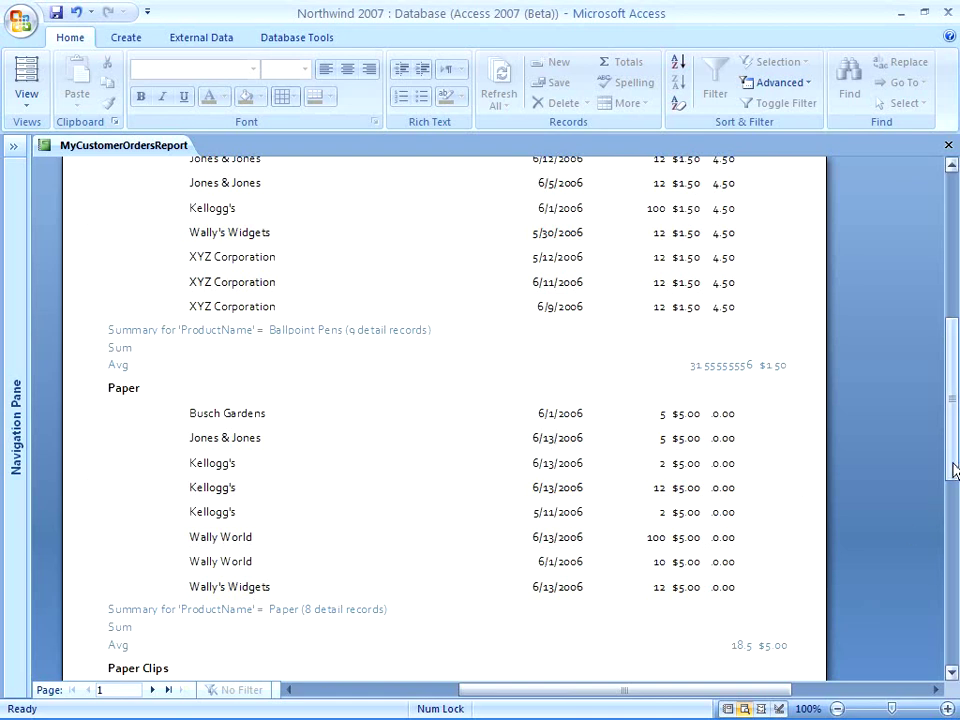
{"action": "left_click_drag", "start_coordinate": [949, 441], "coordinate": [957, 402]}
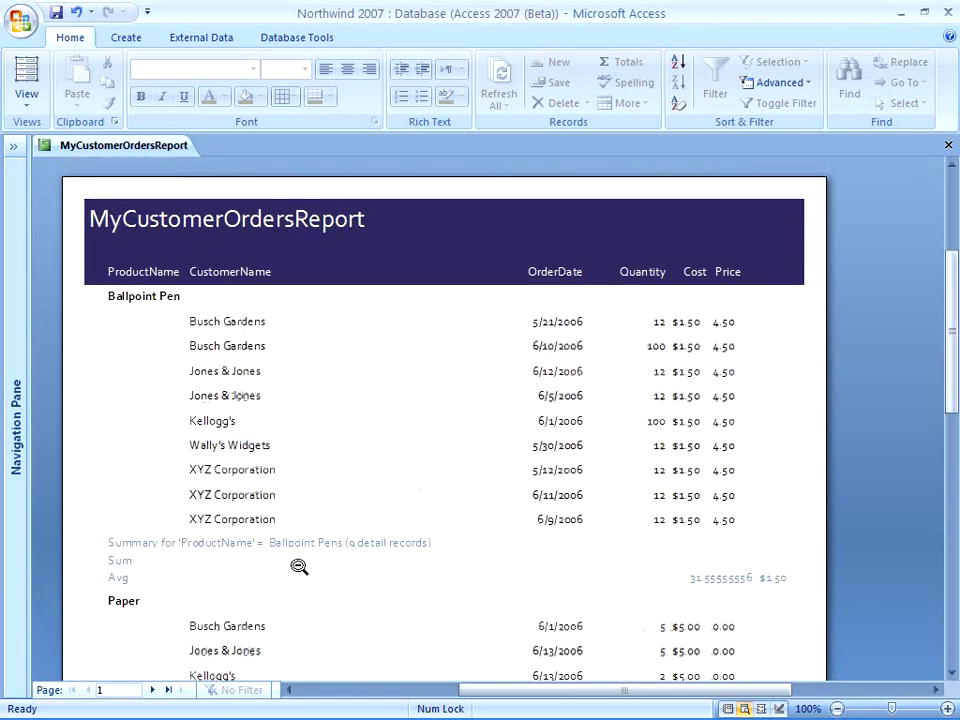
{"action": "left_click", "coordinate": [154, 690]}
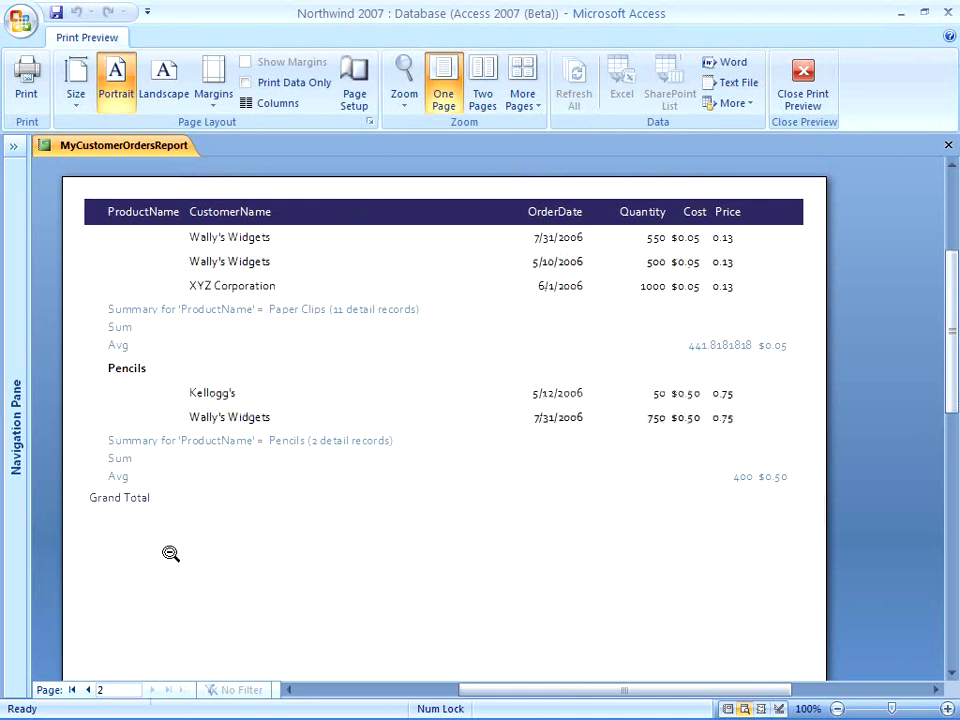
{"action": "left_click", "coordinate": [88, 690]}
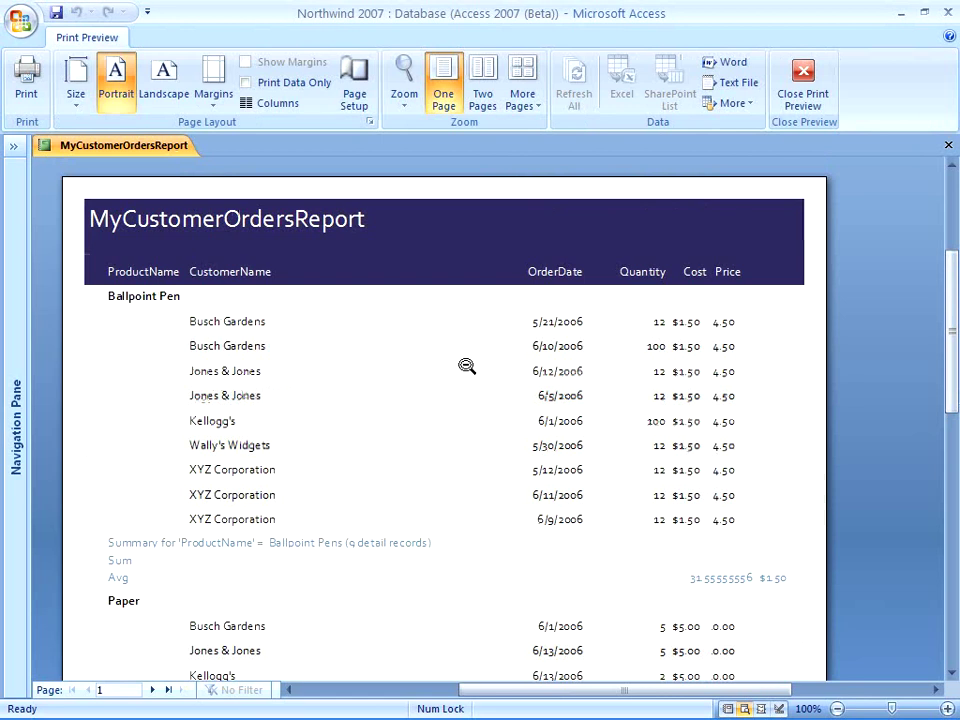
- Close Print Preview and switch MyCustomerOrdersReport to Layout View
{"action": "left_click", "coordinate": [810, 80]}
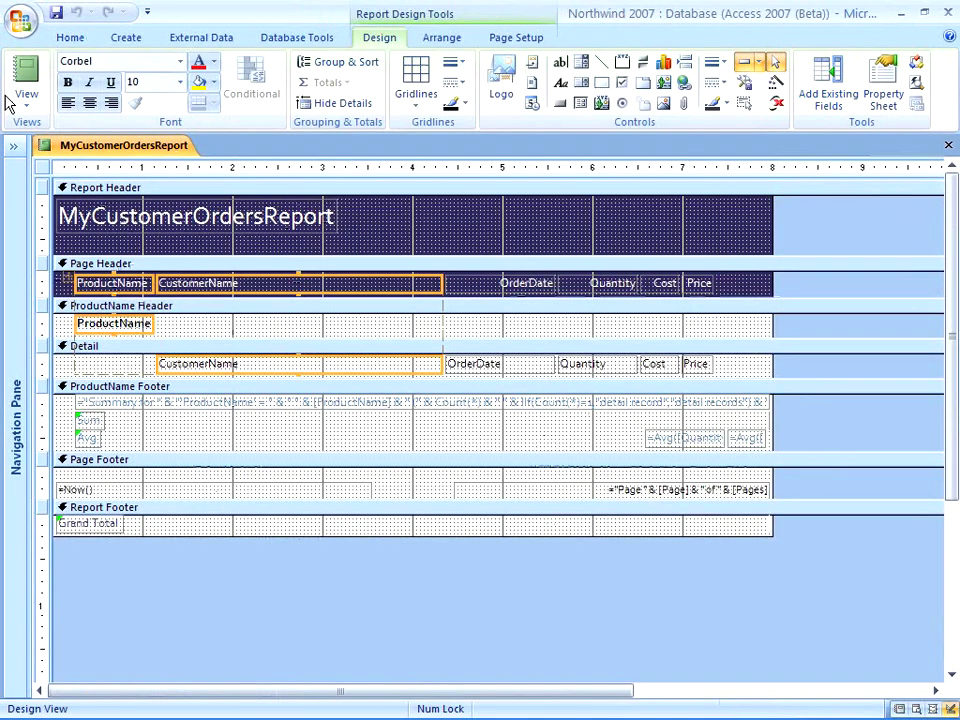
{"action": "left_click", "coordinate": [26, 110]}
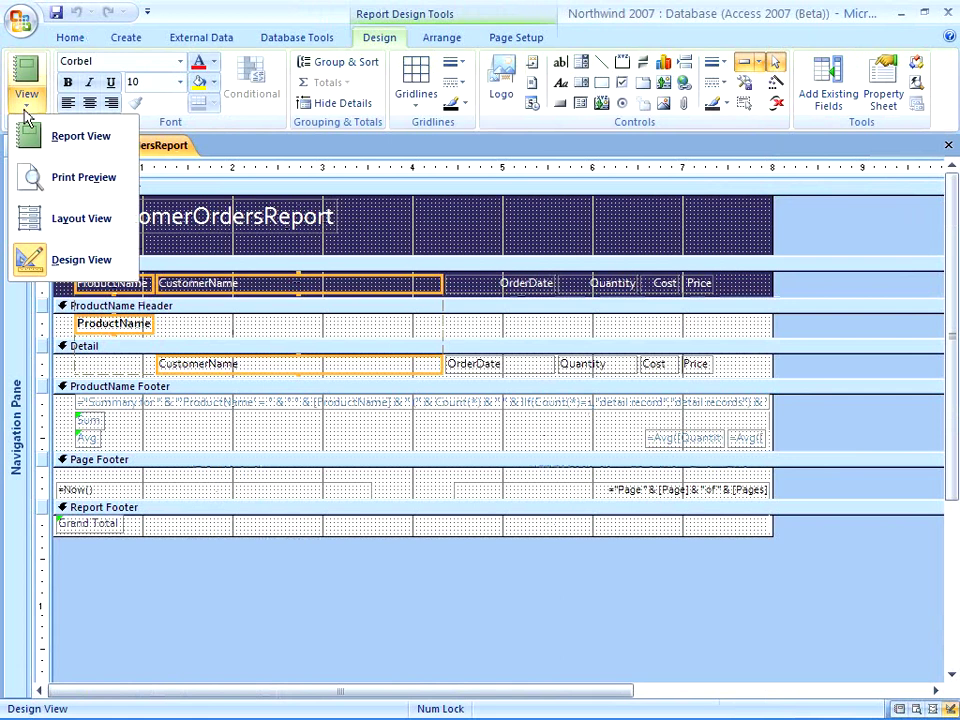
{"action": "left_click", "coordinate": [30, 224]}
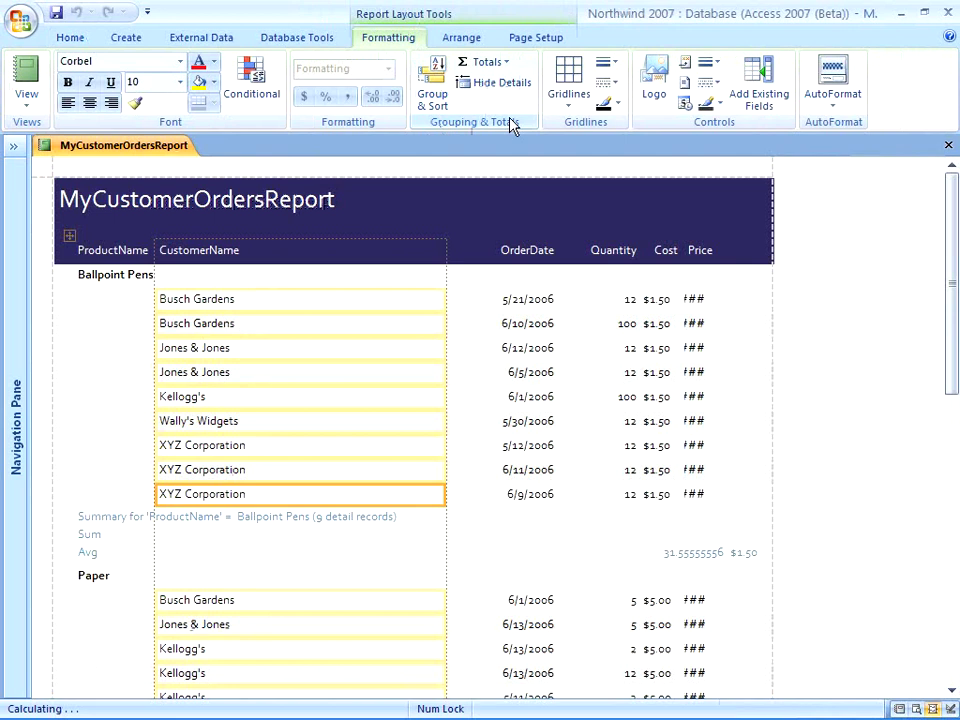
- In the Group, Sort, and Total pane, change Group on from ProductName to CustomerName
{"action": "left_click", "coordinate": [434, 80]}
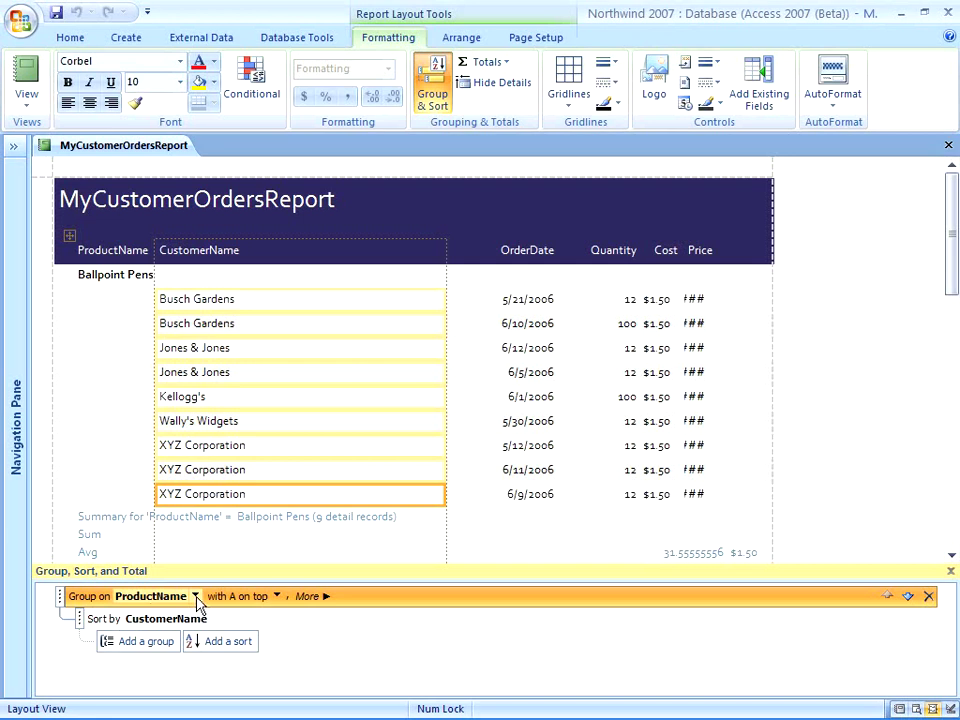
{"action": "left_click", "coordinate": [196, 597]}
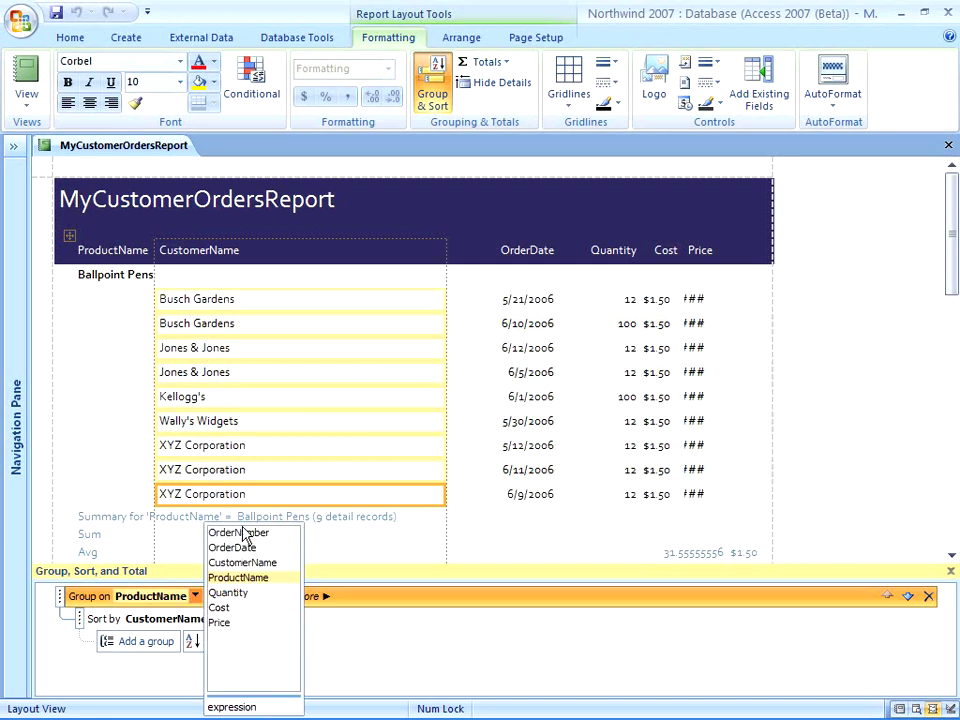
{"action": "left_click", "coordinate": [243, 564]}
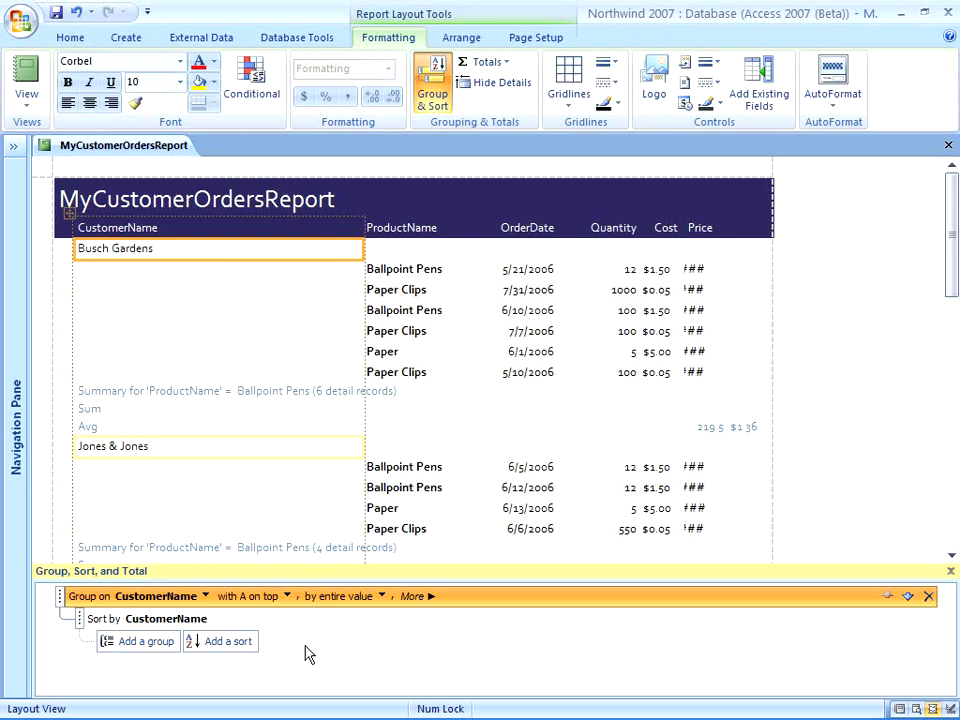
{"action": "left_click", "coordinate": [205, 596]}
{"action": "left_click", "coordinate": [243, 579]}
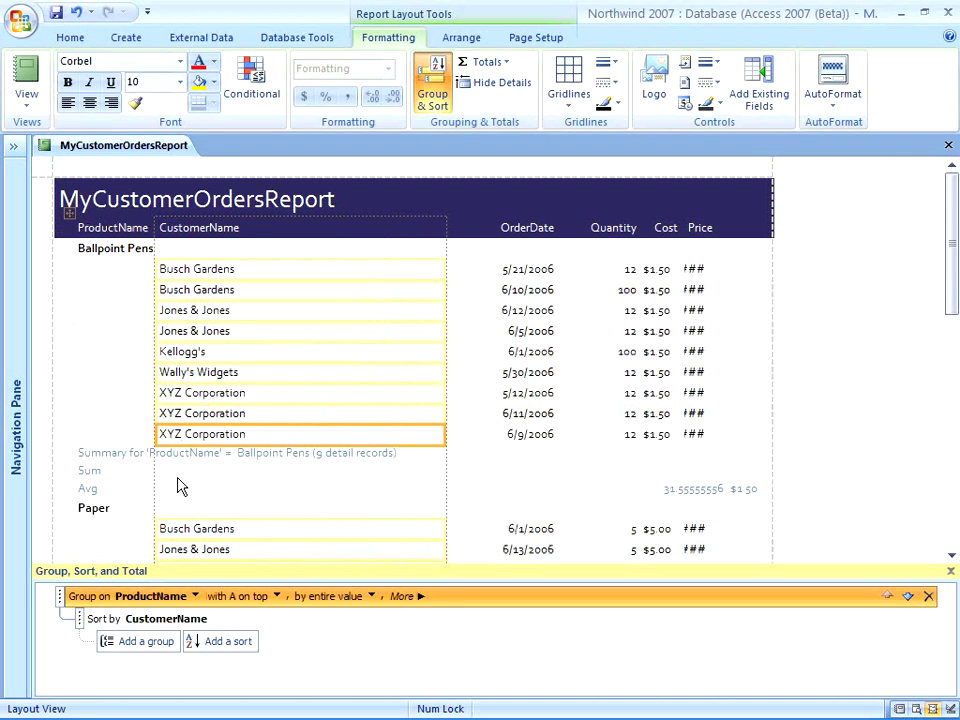
{"action": "left_click", "coordinate": [196, 596]}
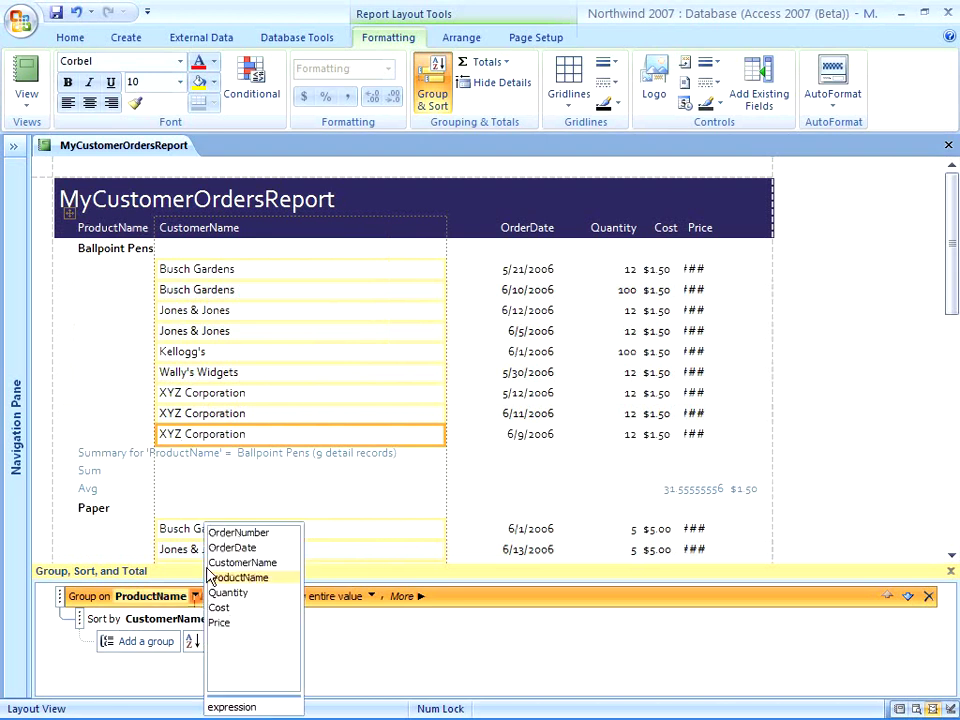
{"action": "left_click", "coordinate": [218, 563]}
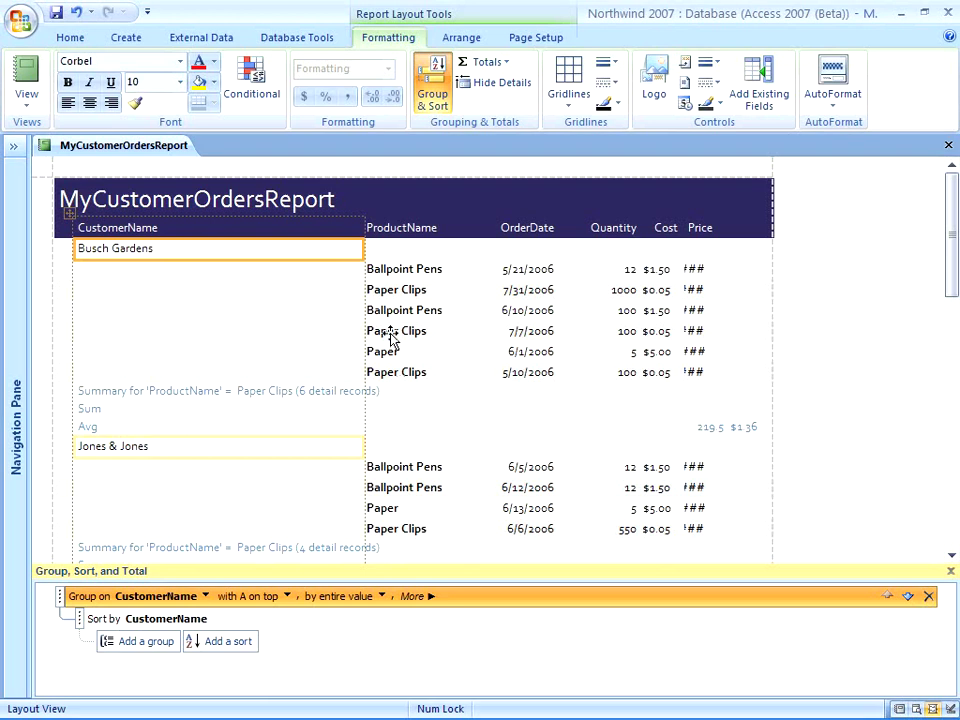
- Change the Sort by field to ProductName
{"action": "left_click", "coordinate": [130, 622]}
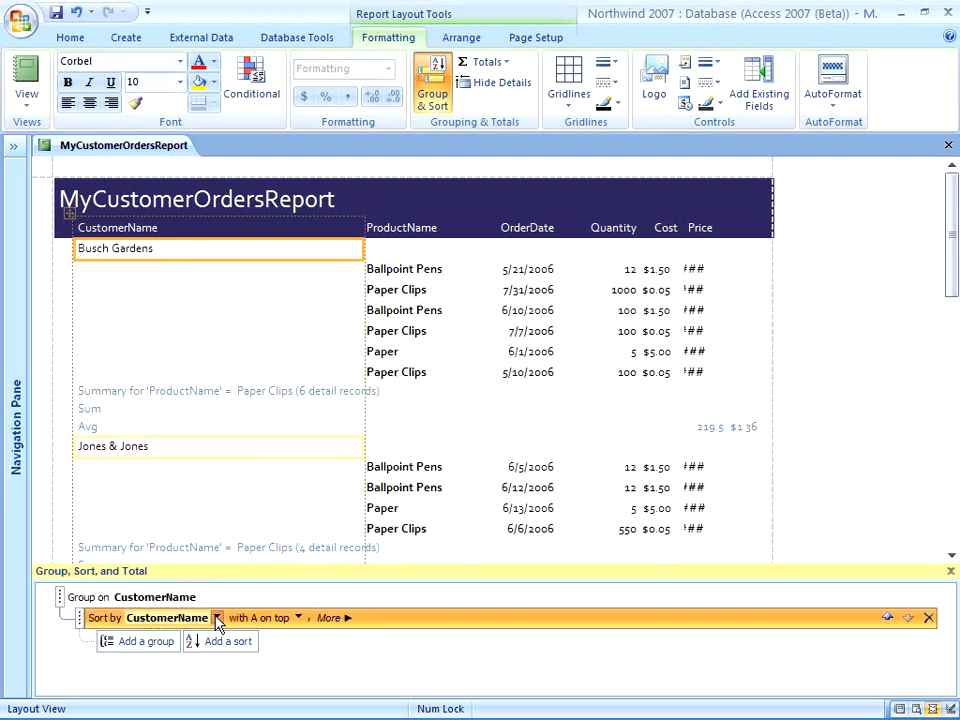
{"action": "left_click", "coordinate": [217, 618]}
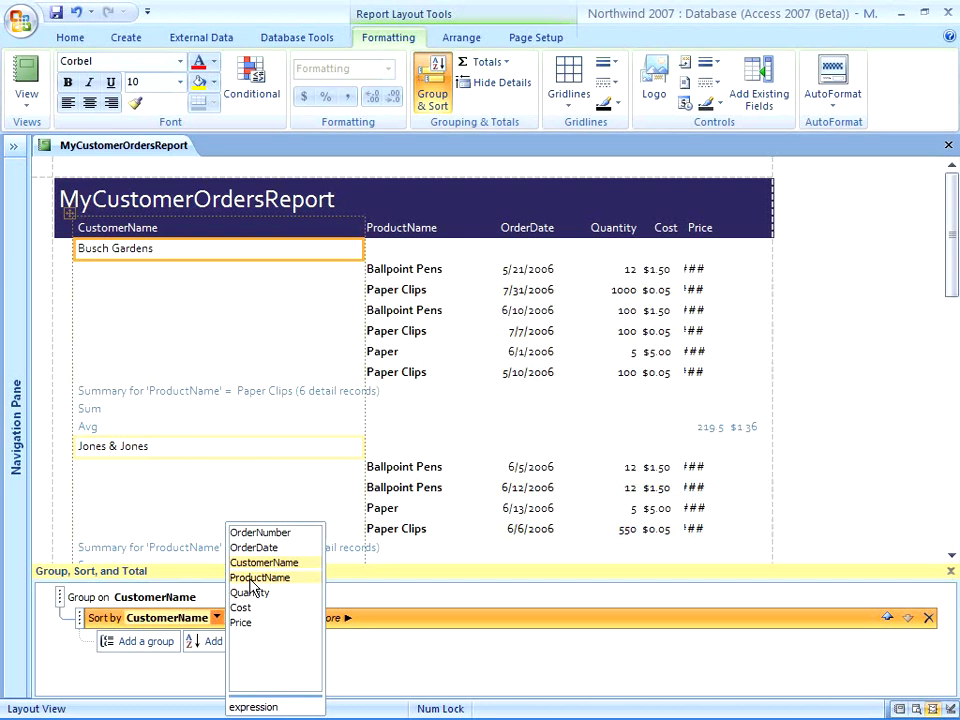
{"action": "left_click", "coordinate": [251, 579]}
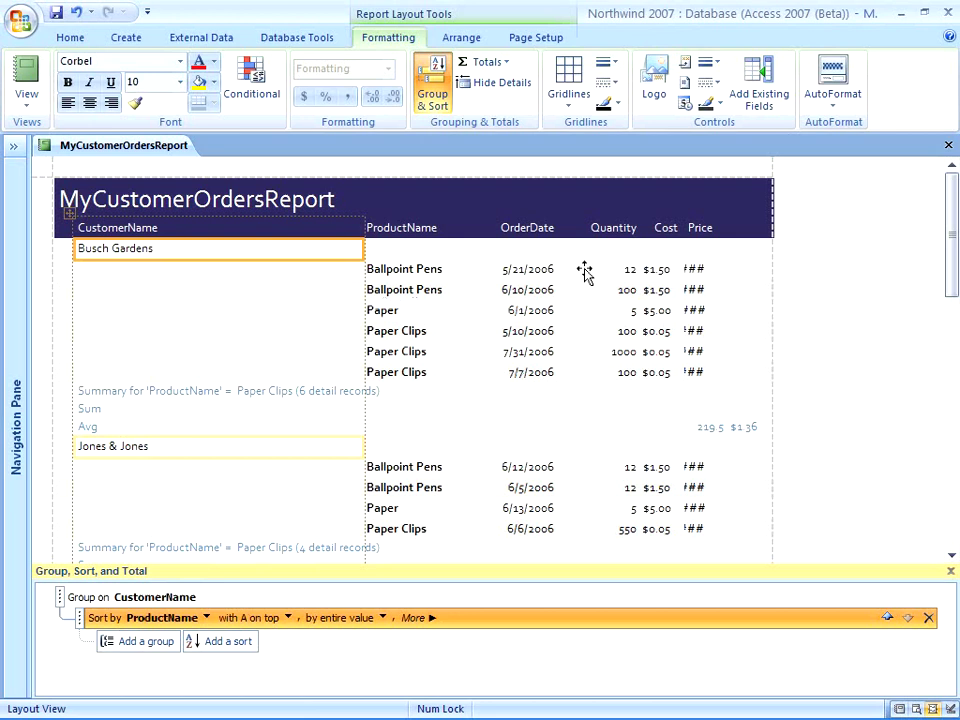
- Widen the Price and Cost columns so prices show instead of ###
{"action": "left_click", "coordinate": [698, 268]}
{"action": "left_click_drag", "start_coordinate": [714, 266], "coordinate": [740, 267]}
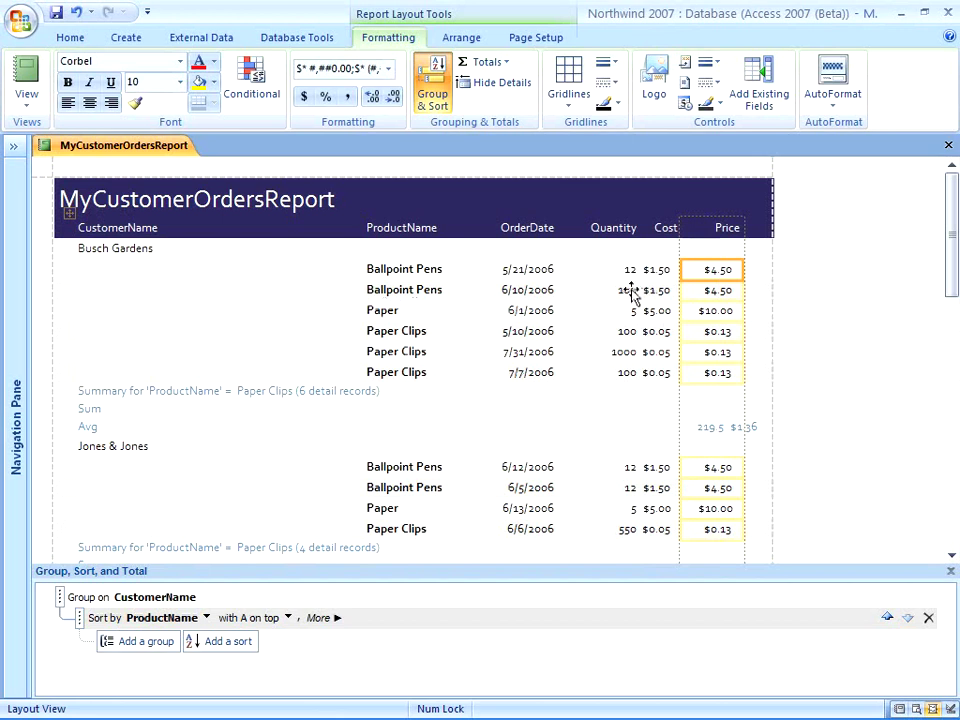
{"action": "left_click", "coordinate": [667, 270]}
{"action": "left_click_drag", "start_coordinate": [679, 268], "coordinate": [697, 269]}
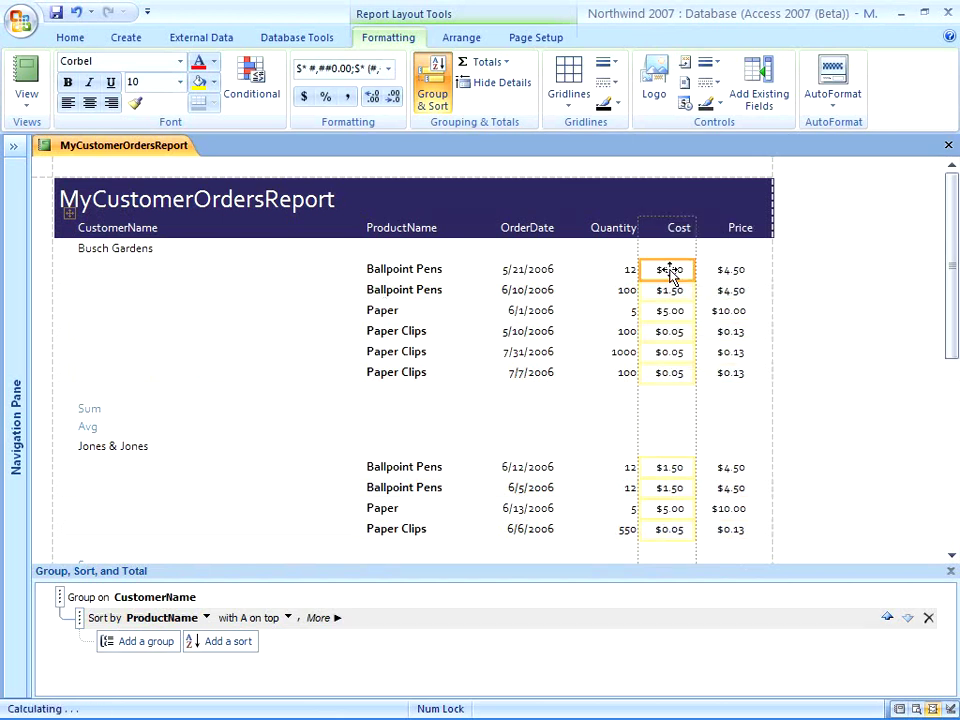
{"action": "left_click", "coordinate": [634, 270]}
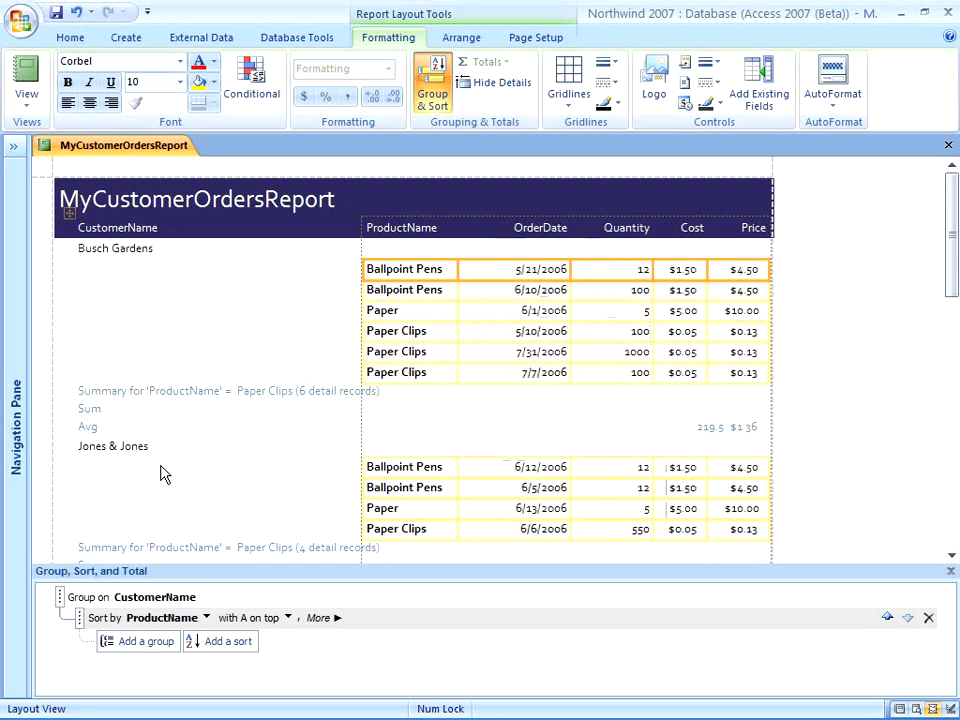
{"action": "left_click", "coordinate": [66, 598]}
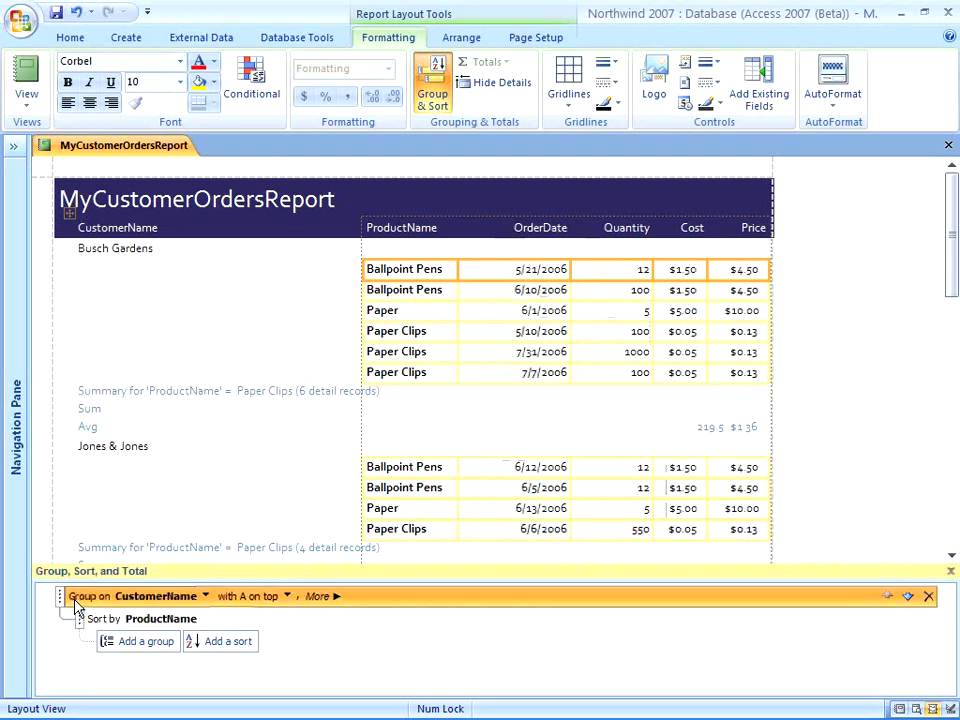
- Add a ProductName group level below the CustomerName grouping
{"action": "left_click", "coordinate": [131, 642]}
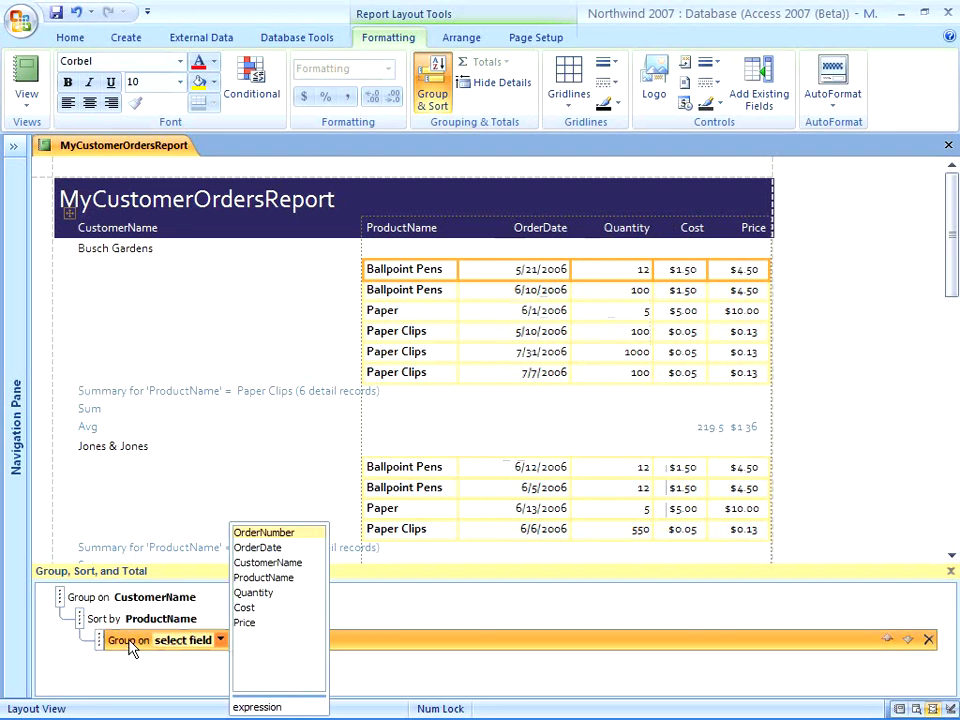
{"action": "left_click", "coordinate": [279, 577]}
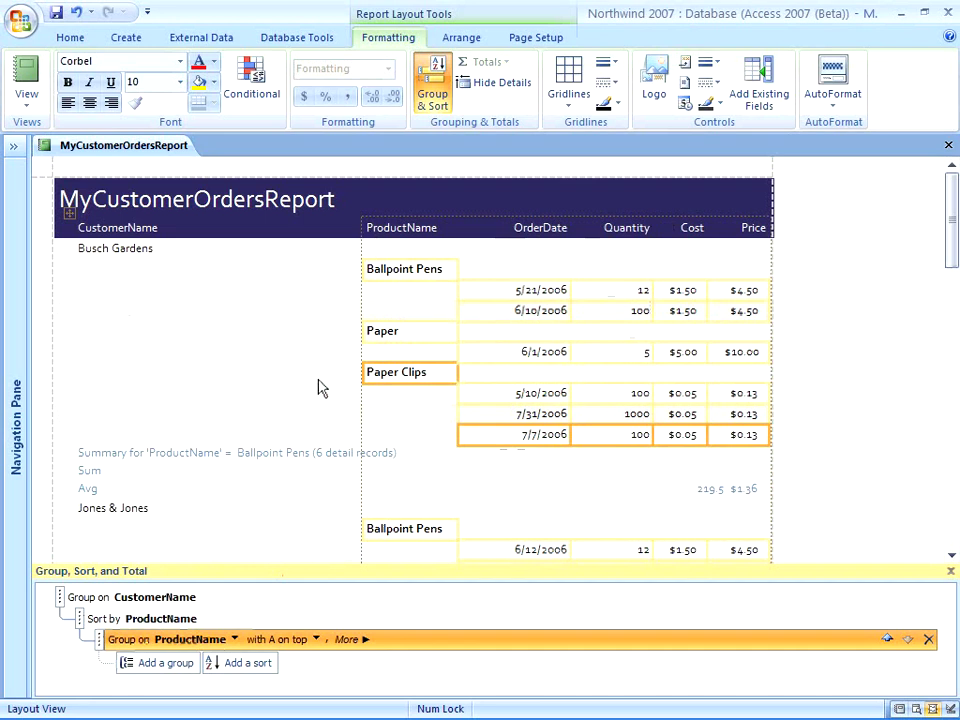
{"action": "left_click", "coordinate": [25, 104]}
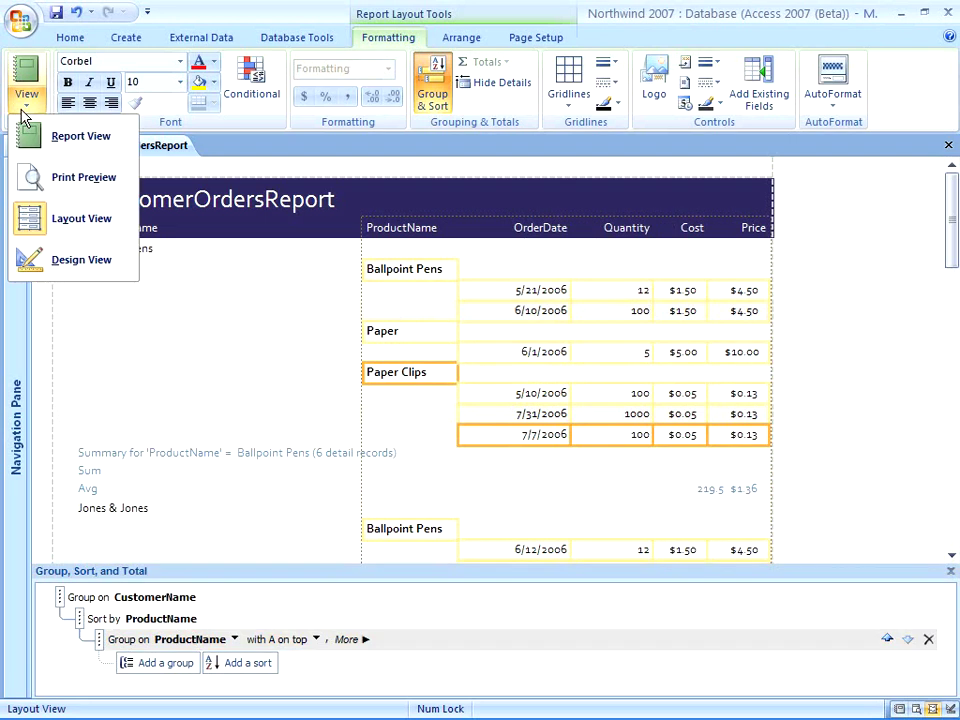
{"action": "left_click", "coordinate": [43, 180]}
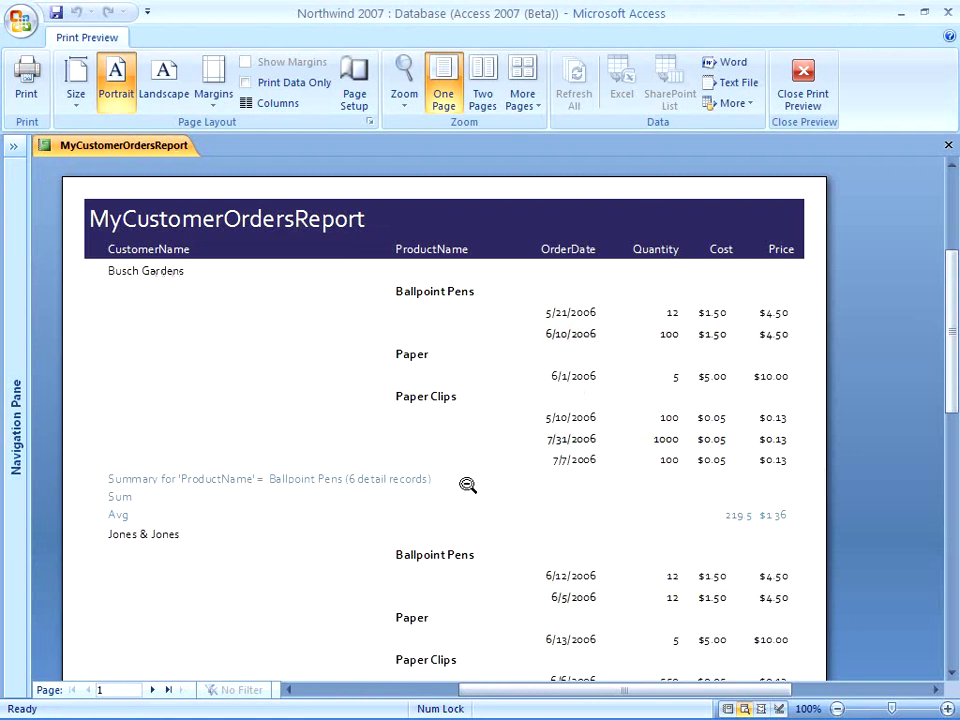
{"action": "scroll", "coordinate": [467, 485], "scroll_direction": "down", "scroll_amount": 1}
{"action": "scroll", "coordinate": [467, 486], "scroll_direction": "down", "scroll_amount": 1}
{"action": "scroll", "coordinate": [467, 486], "scroll_direction": "up", "scroll_amount": 2}
{"action": "left_click", "coordinate": [803, 88]}
- Return to Layout View, toggle Group & Sort off and on, and select the ProductName group level
{"action": "left_click", "coordinate": [27, 98]}
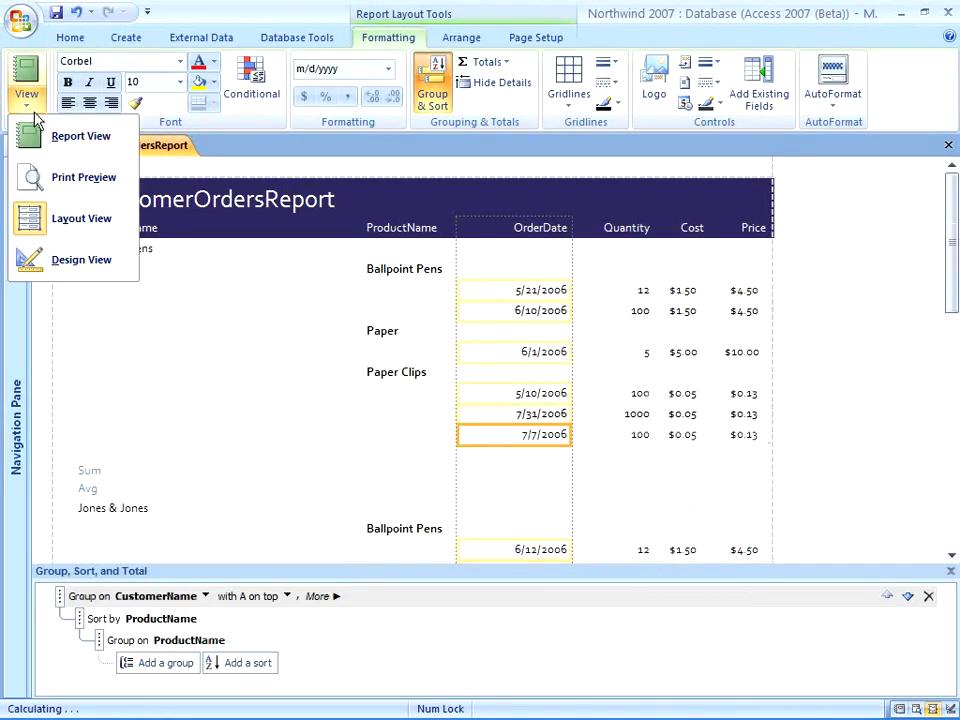
{"action": "left_click", "coordinate": [45, 218]}
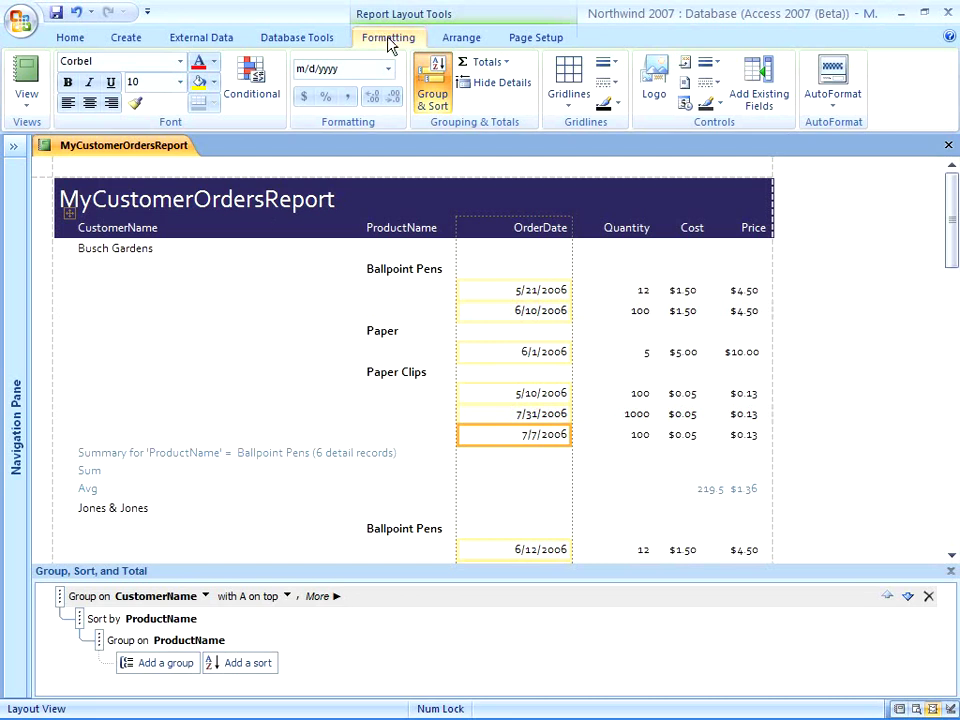
{"action": "left_click", "coordinate": [435, 100]}
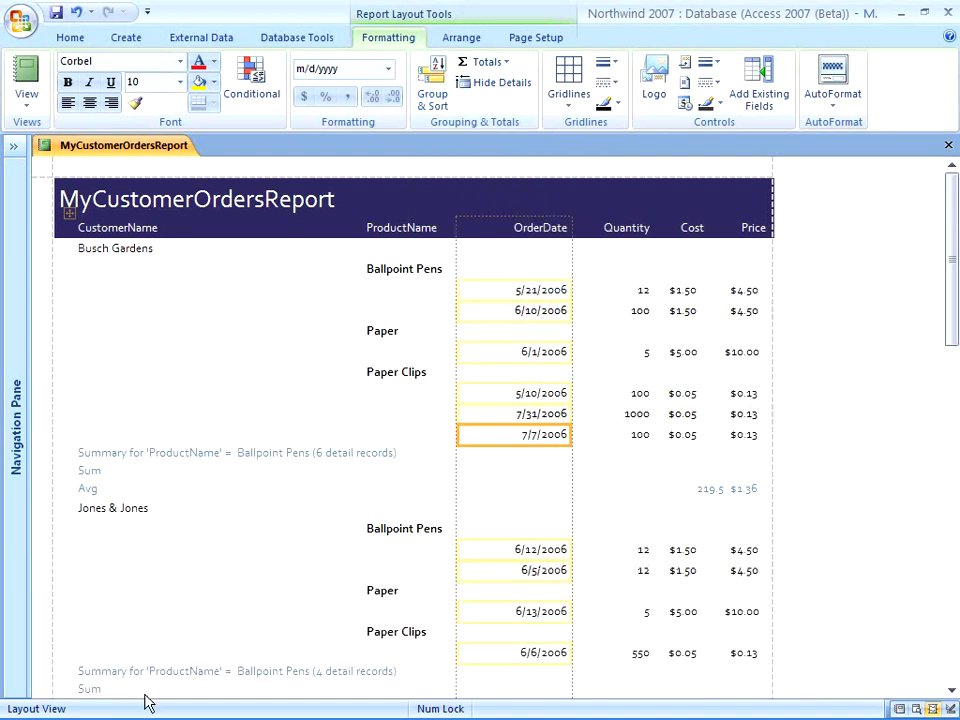
{"action": "left_click", "coordinate": [433, 80]}
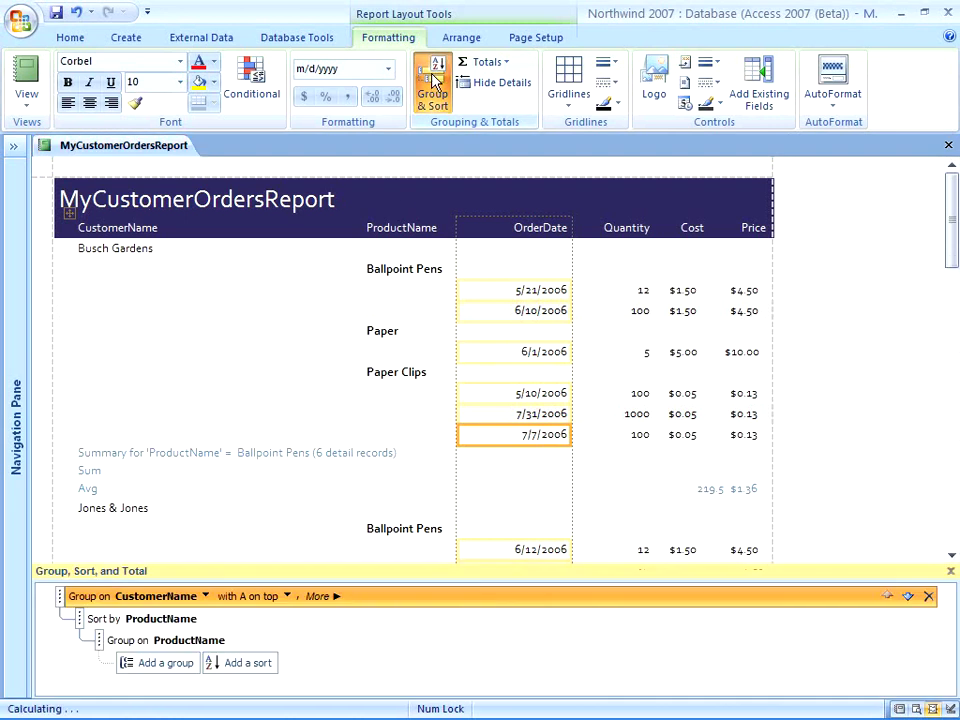
{"action": "left_click", "coordinate": [141, 643]}
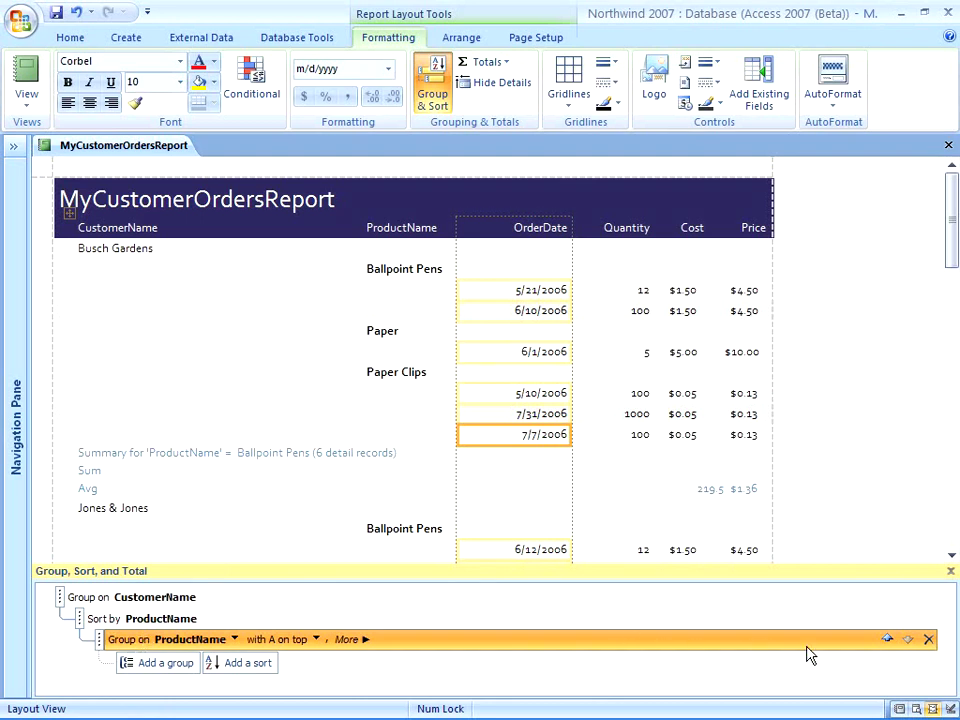
- Try moving the ProductName group above and below CustomerName and the sort, then delete the ProductName group
{"action": "left_click", "coordinate": [887, 641]}
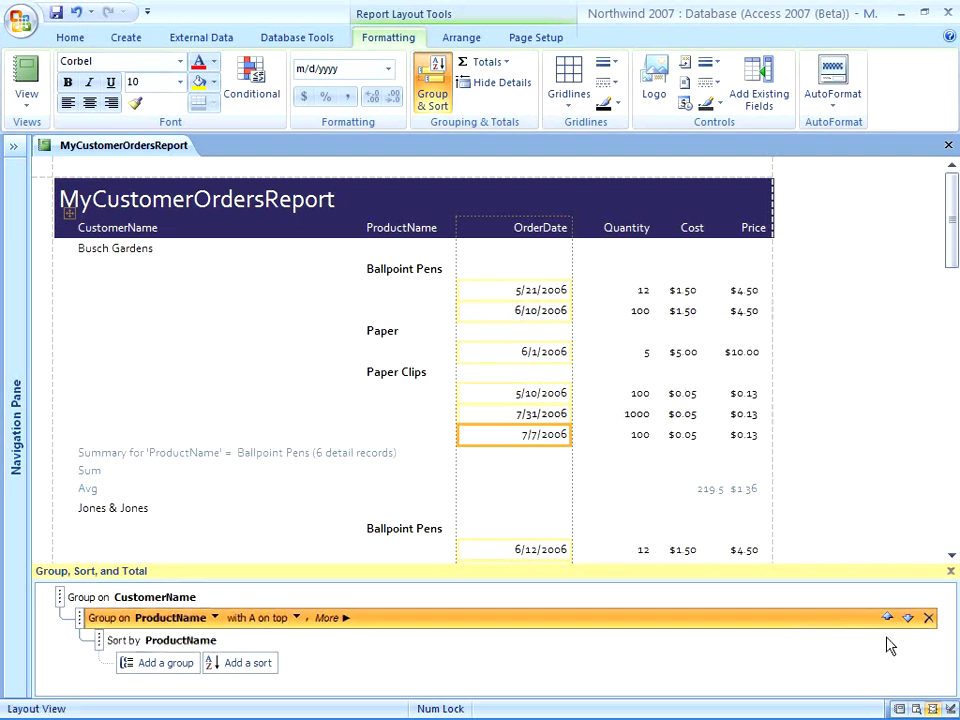
{"action": "left_click", "coordinate": [887, 619]}
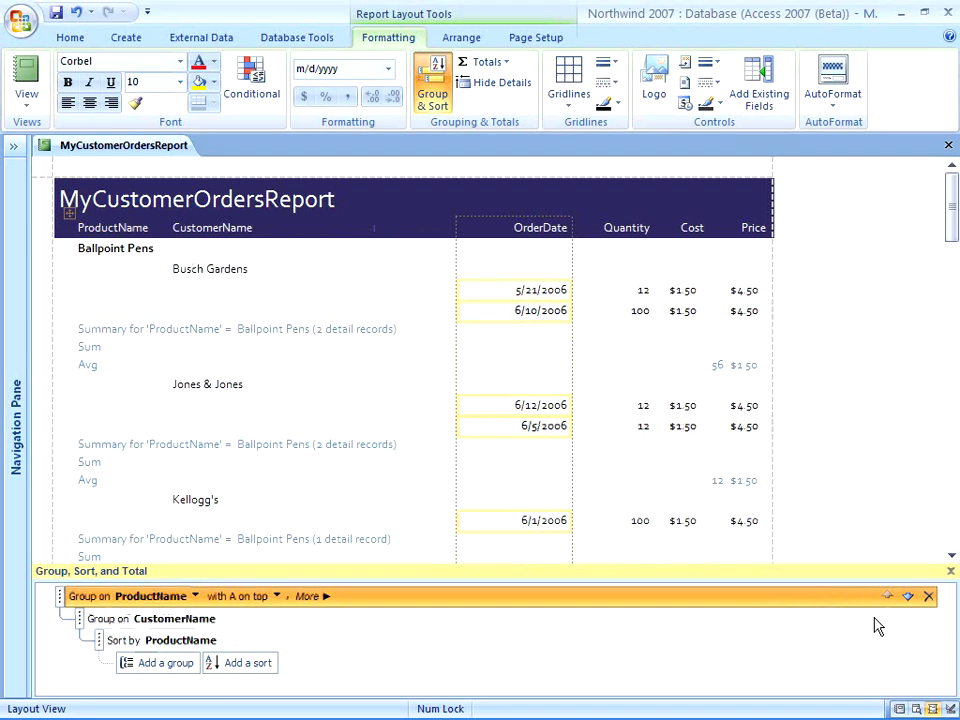
{"action": "left_click", "coordinate": [907, 597]}
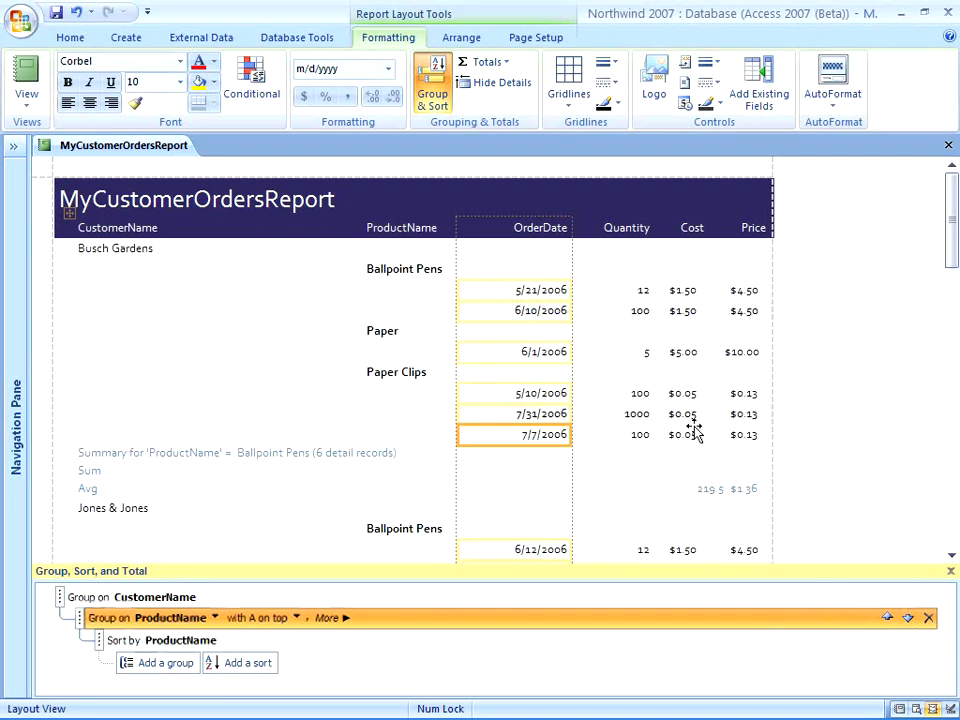
{"action": "left_click", "coordinate": [908, 619]}
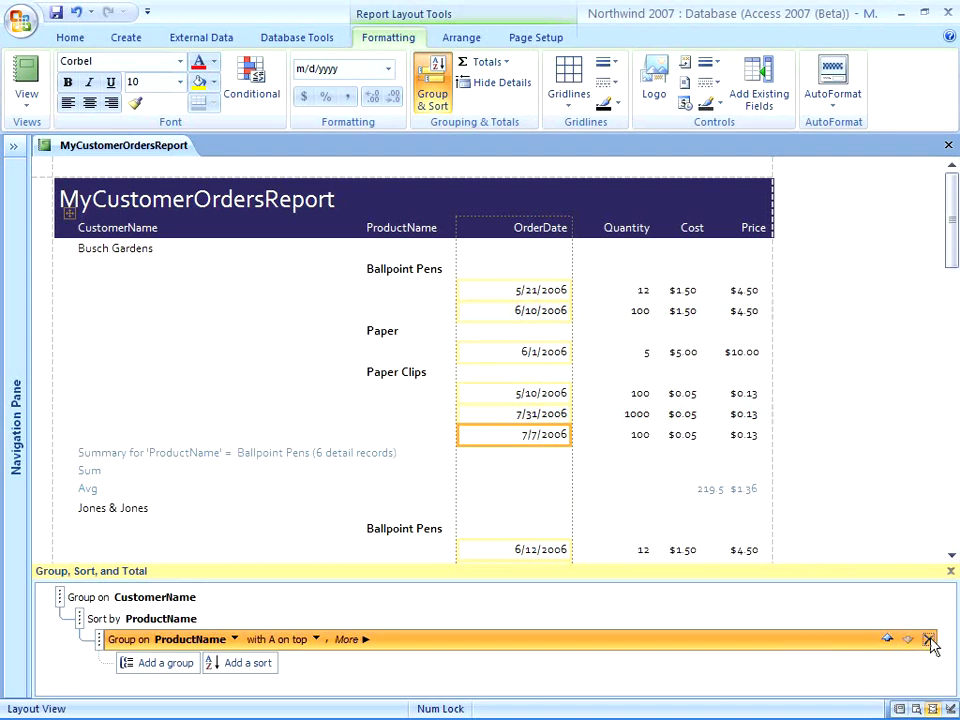
{"action": "left_click", "coordinate": [930, 643]}
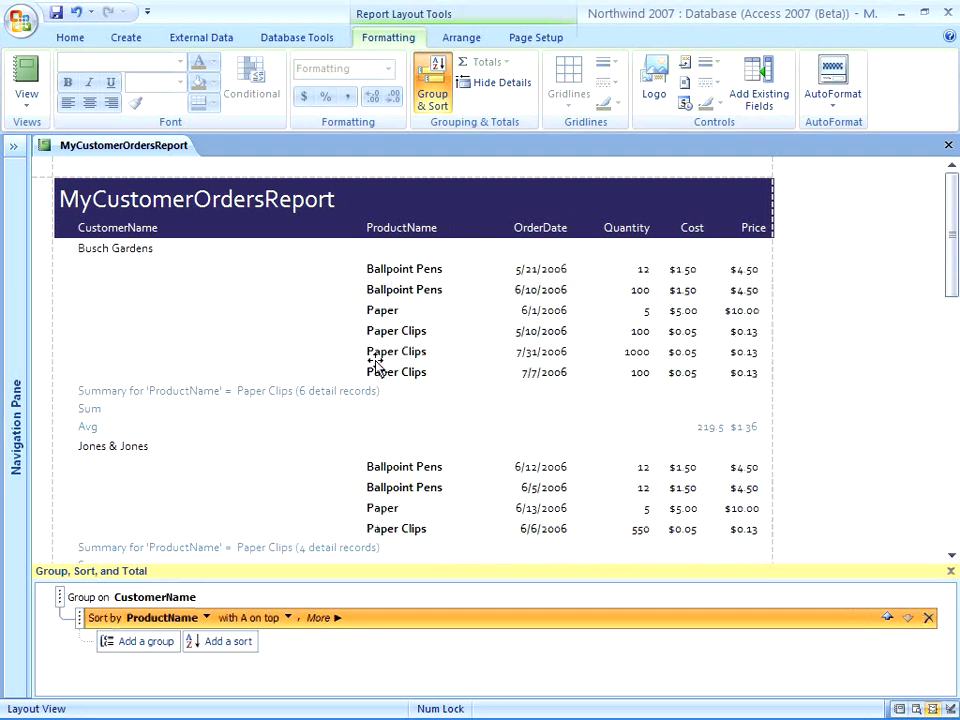